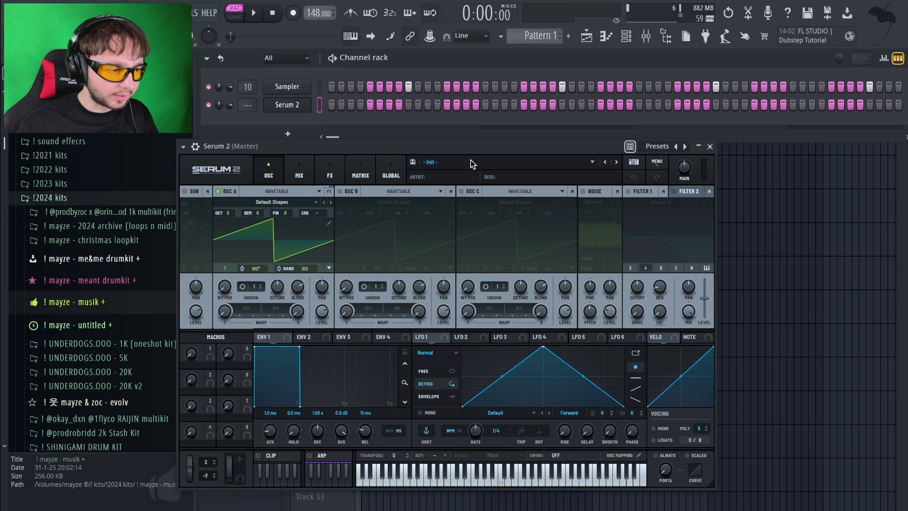
- Load the factory arp preset ARP - Strum Multi in Serum 2 and reposition the synth window
click(470, 160)
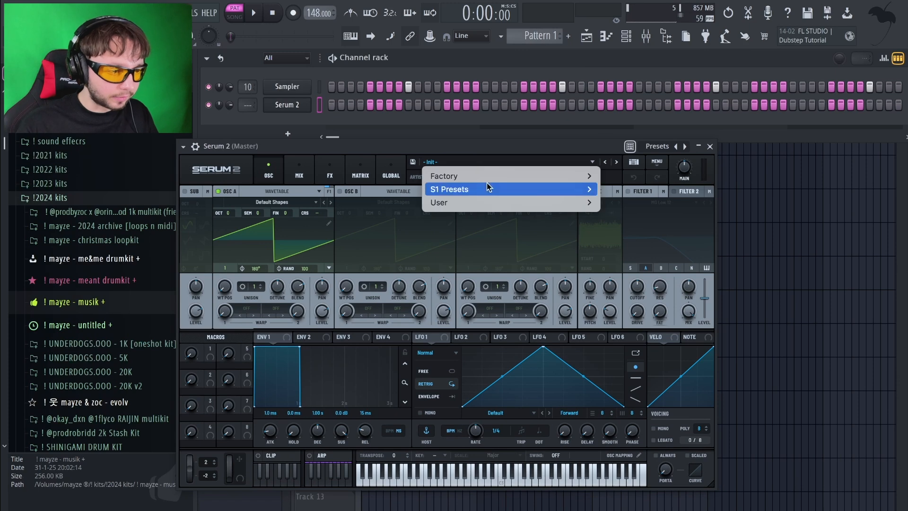
mouse_move(486, 176)
mouse_move(632, 153)
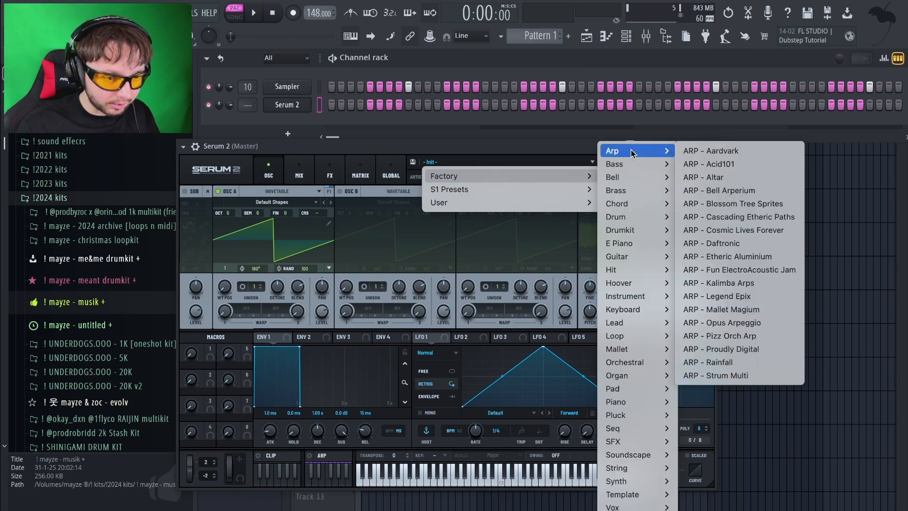
click(747, 375)
drag(541, 143, 586, 137)
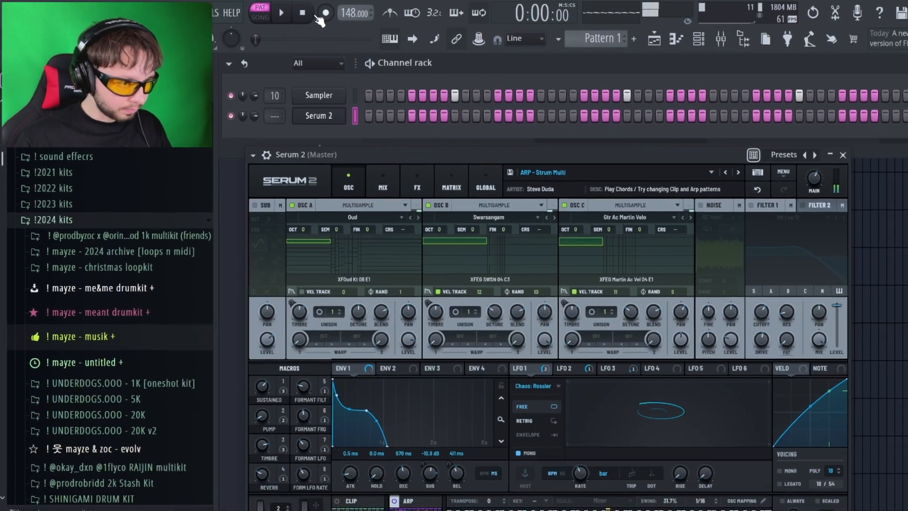
- Delete the Serum 2 channel from the channel rack
click(319, 116)
right_click(326, 116)
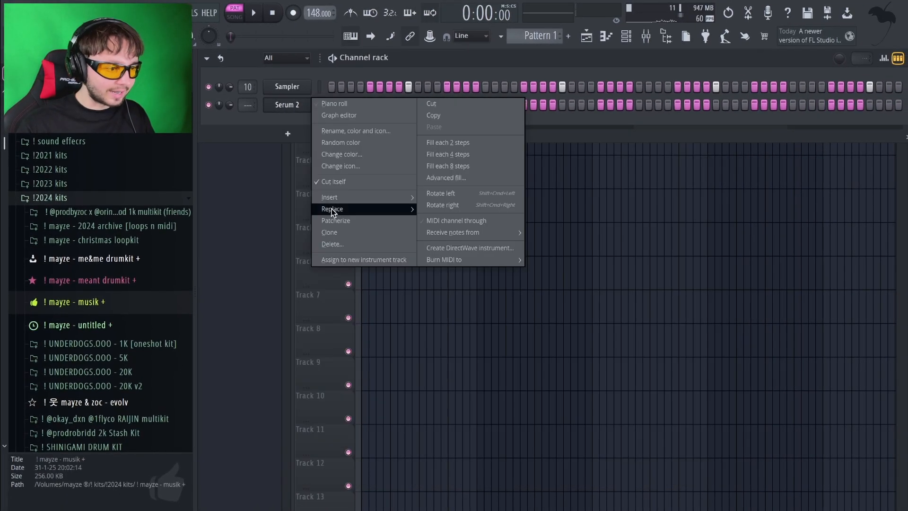
click(355, 240)
- Add a Hive channel and load its preset ARK Electric Sparks from the 10 Loops – tuned folder
click(289, 115)
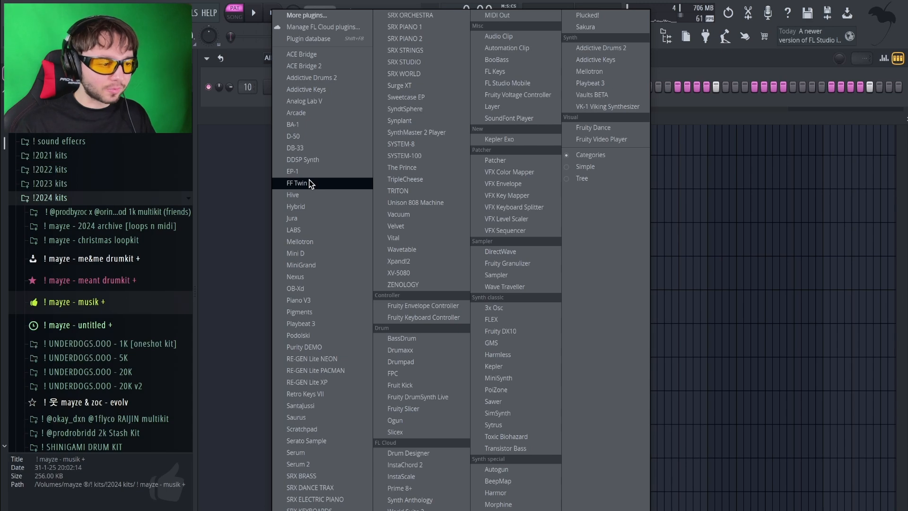
click(303, 195)
click(492, 131)
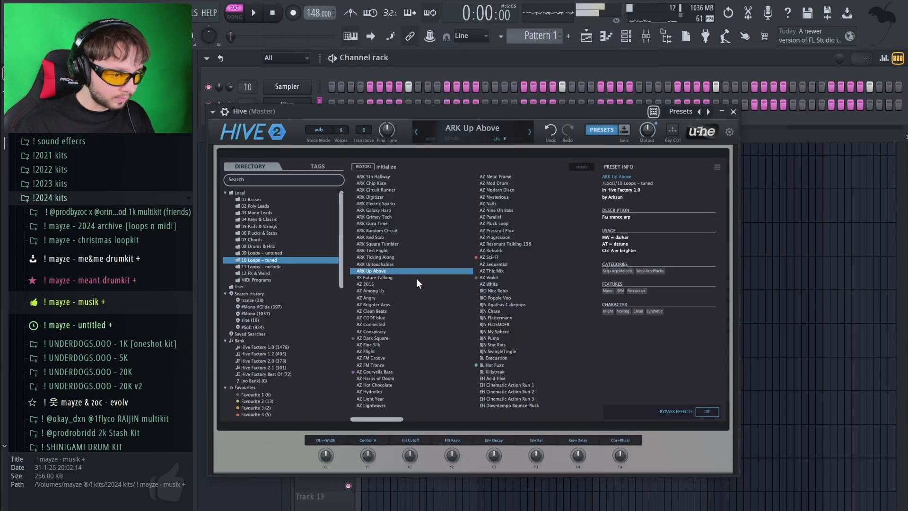
click(390, 204)
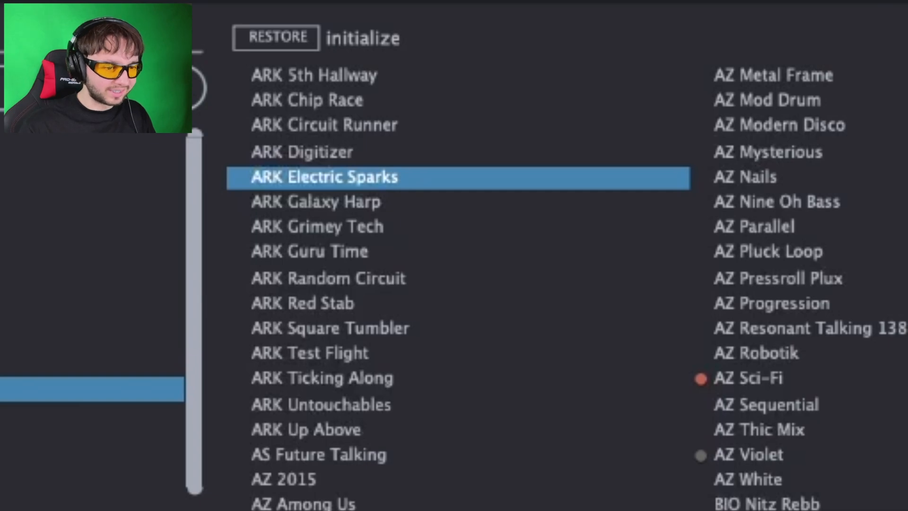
- Draw a G4, A#4, C5 melody across the first two bars of Hive's piano roll
click(428, 271)
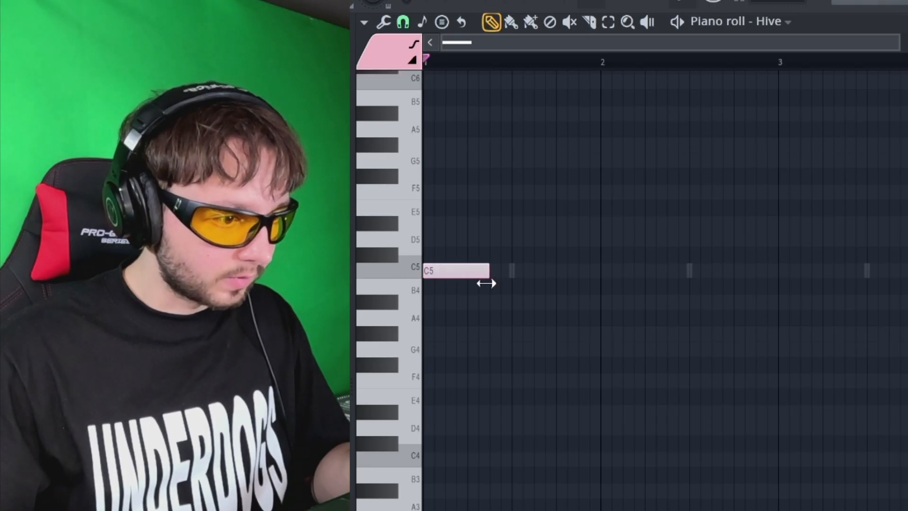
drag(472, 272, 448, 342)
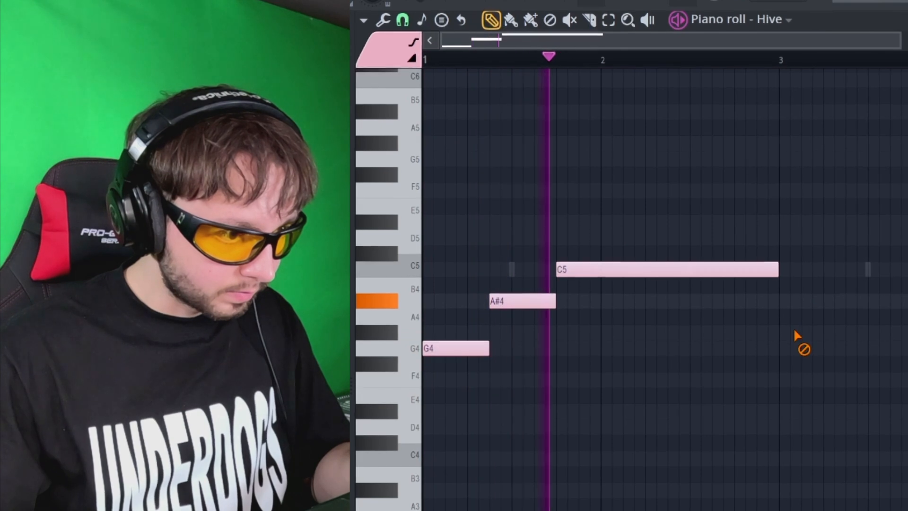
key(space)
mouse_move(515, 304)
mouse_down()
mouse_move(517, 337)
mouse_move(523, 297)
mouse_up()
- Play back the melody and switch Hive to the next preset
key(space)
key(space)
key(space)
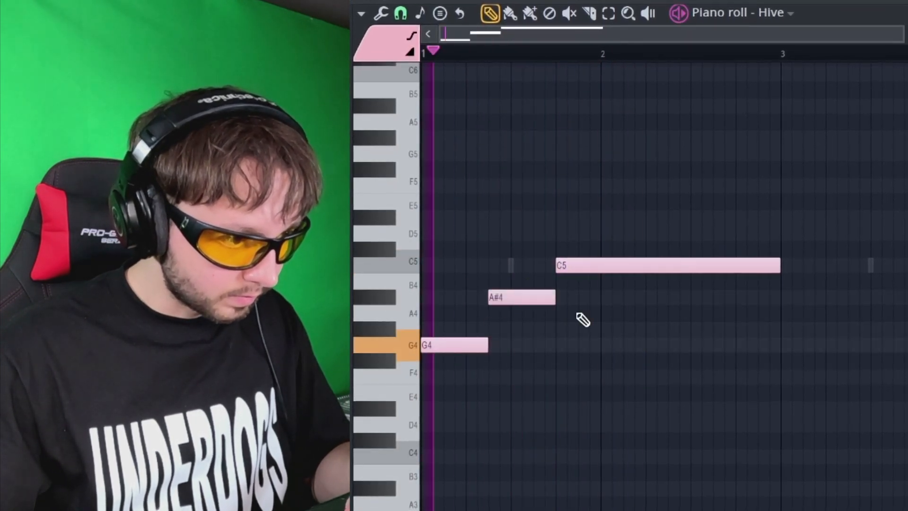
key(space)
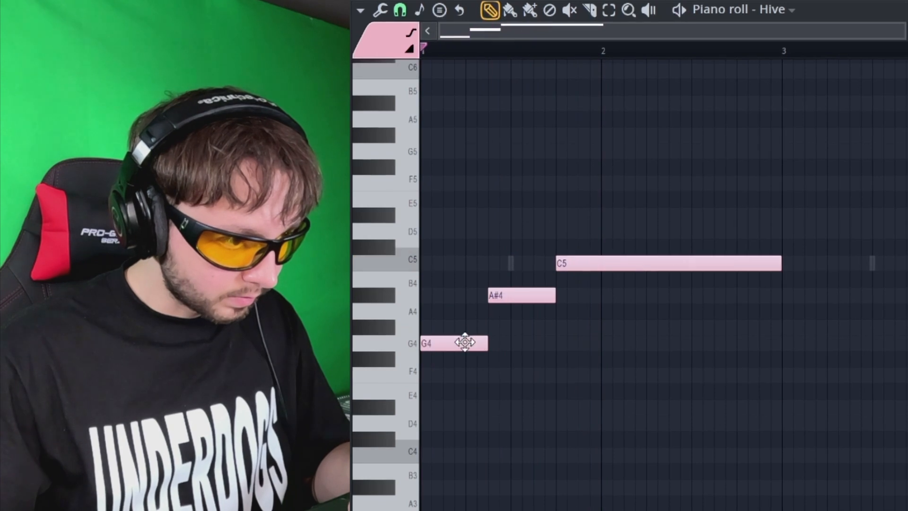
drag(507, 339, 518, 353)
key(space)
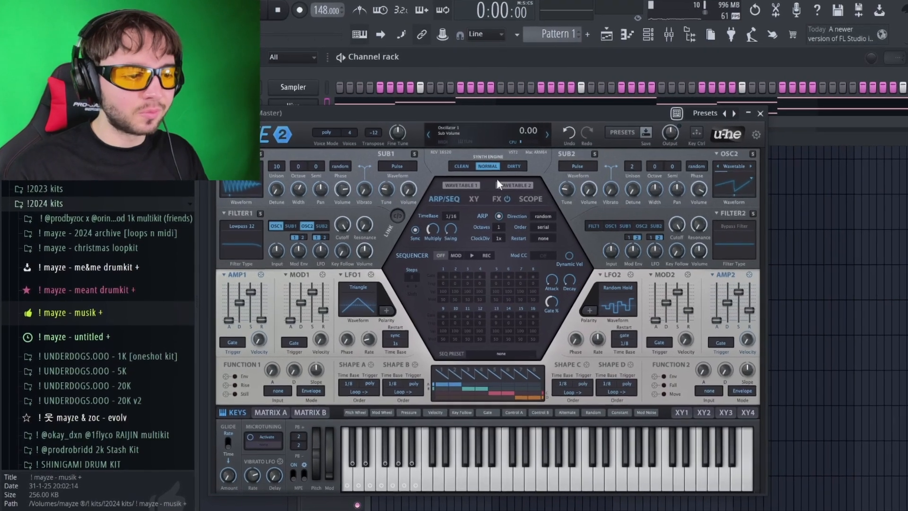
click(540, 134)
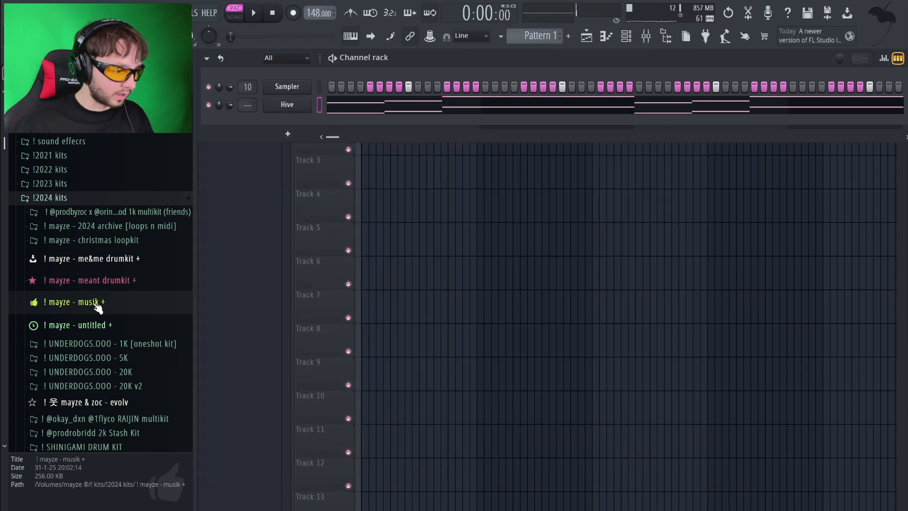
- Open the me&me drumkit in the sample browser and preview the mevsme [hh] hi-hat sample
scroll(102, 298, down, 2)
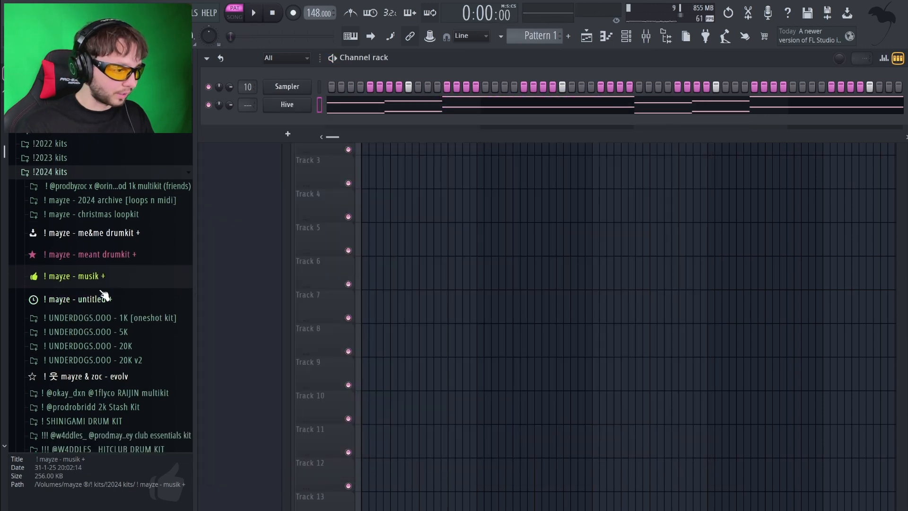
click(102, 234)
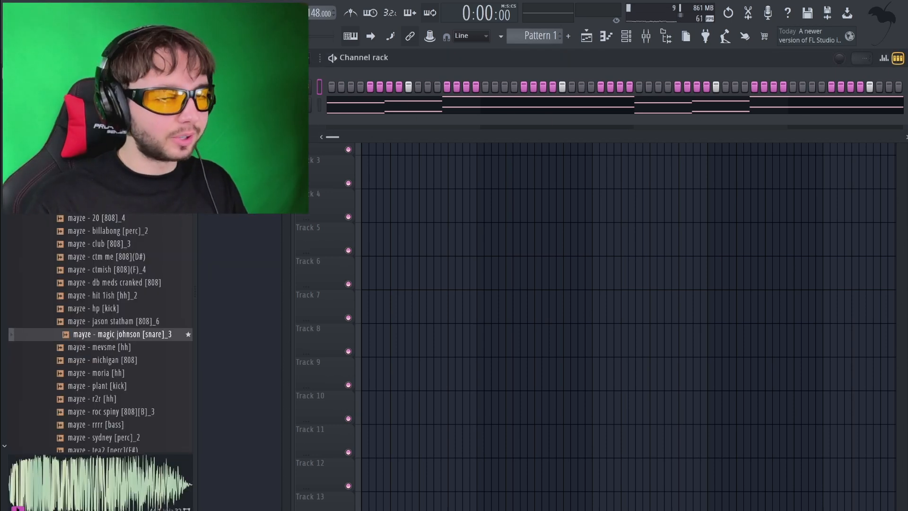
click(109, 348)
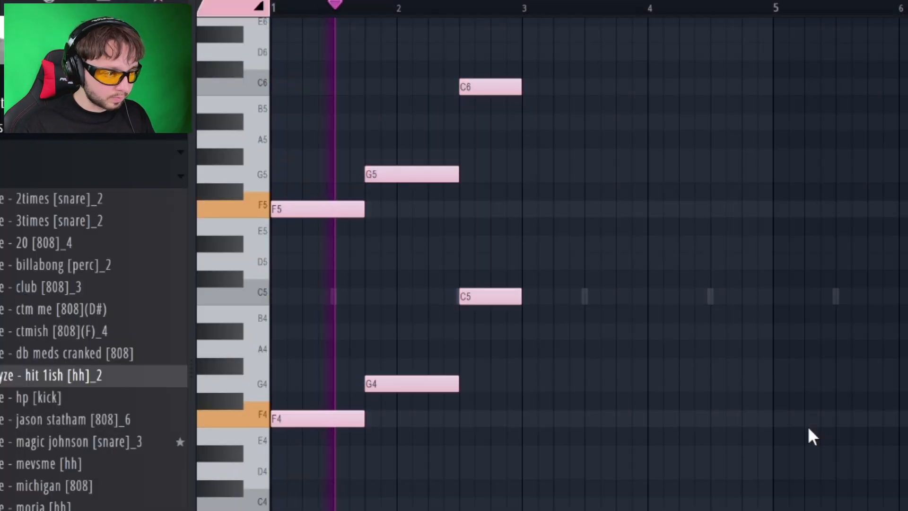
- Duplicate the octave-doubled F, G, C note pattern repeatedly along the piano roll
key(ctrl+b)
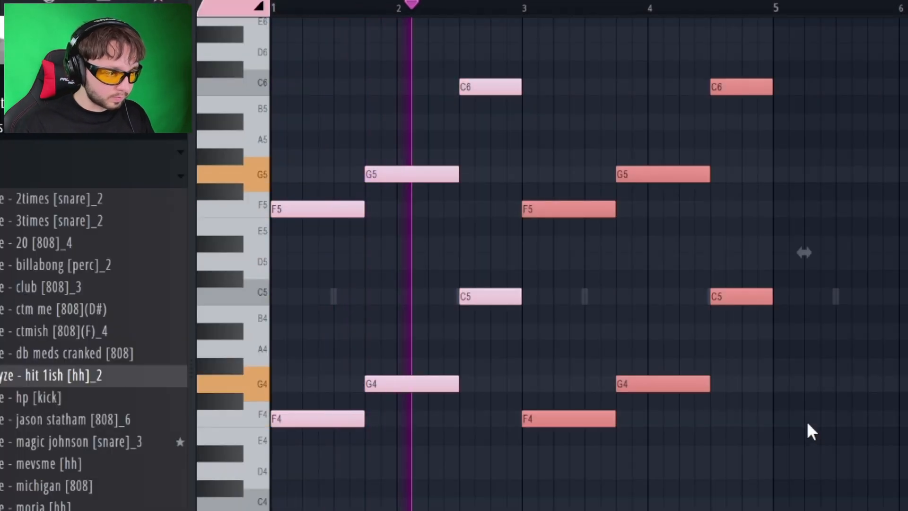
key(ctrl+b)
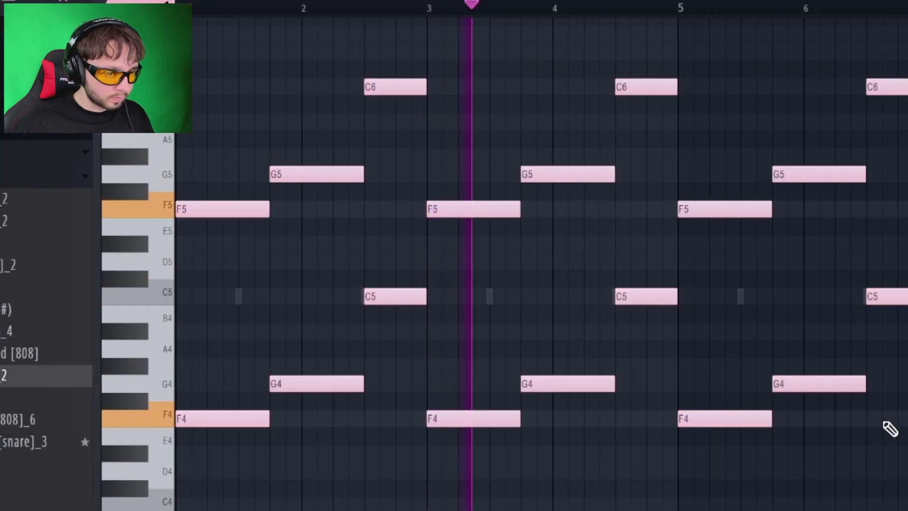
drag(904, 442, 698, 38)
key(ctrl+b)
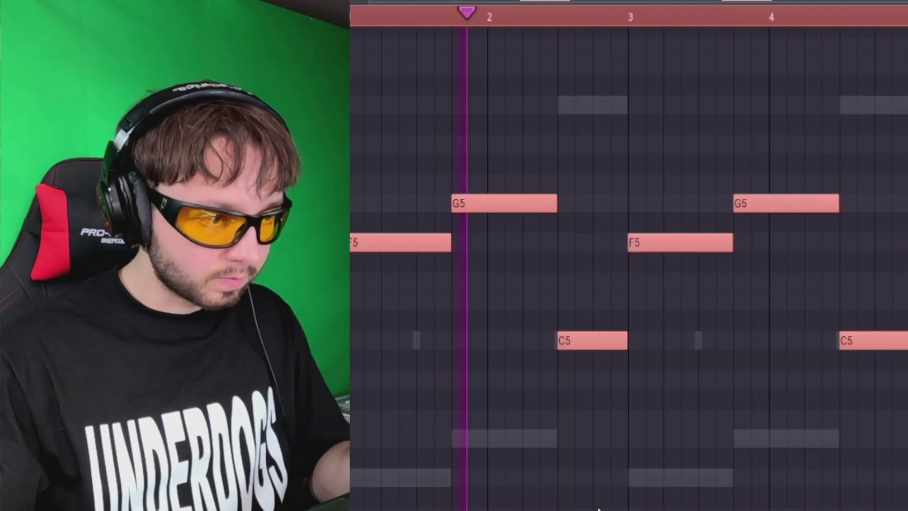
- Remove the second half of a split F5 note in the single-voice melody
ctrl+click(570, 508)
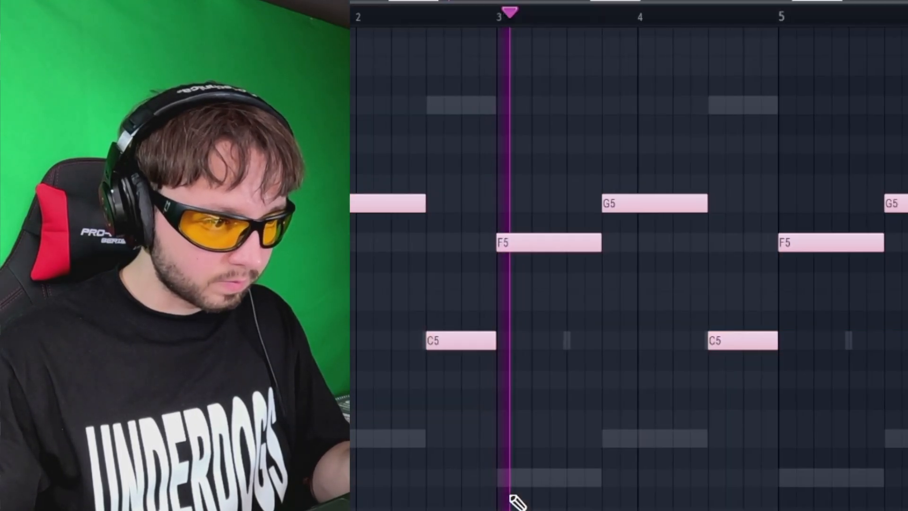
key(ctrl+a)
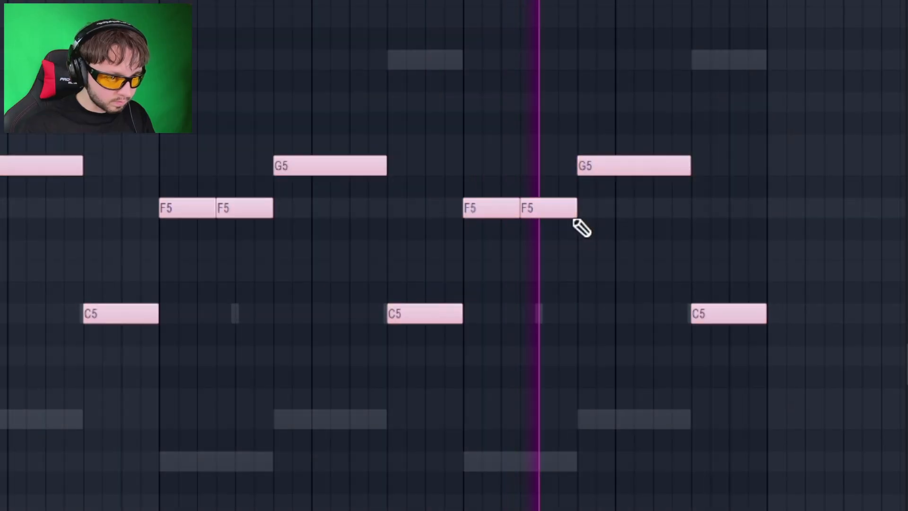
right_click(241, 211)
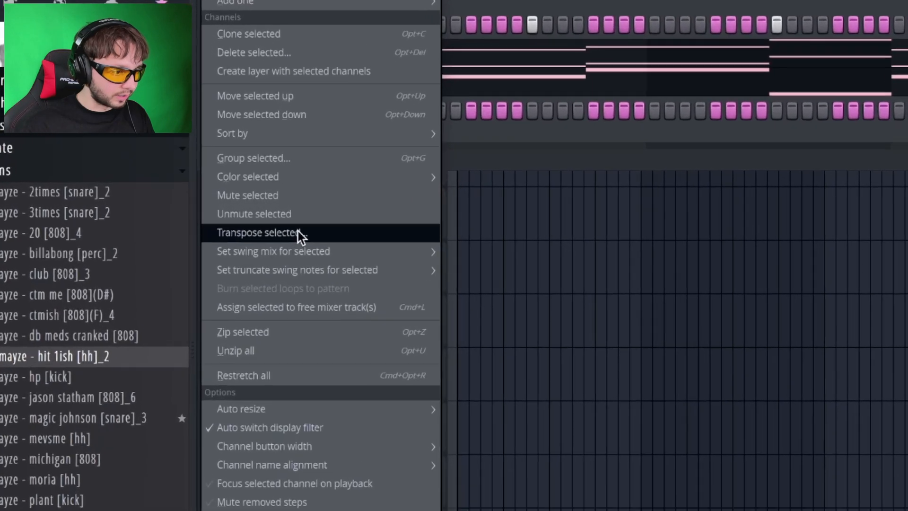
- Transpose the selected channels by -4 semitones
click(298, 232)
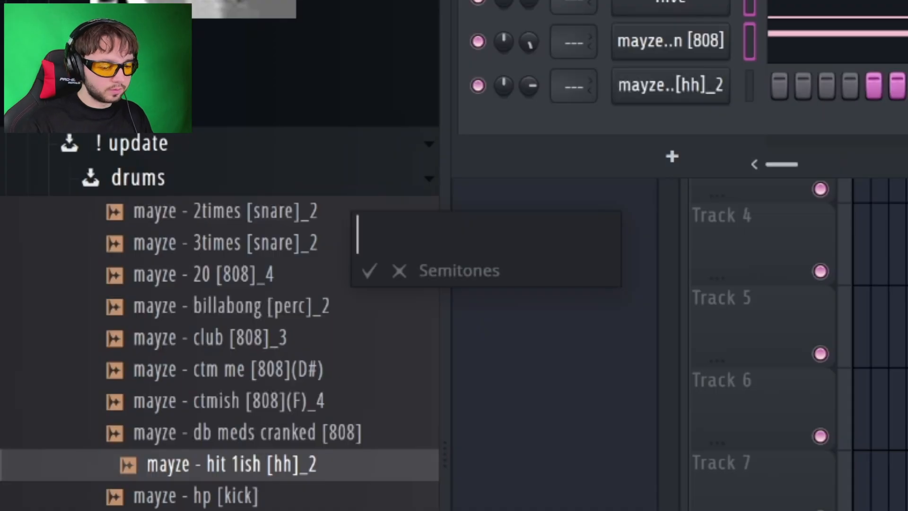
text(-4)
key(Return)
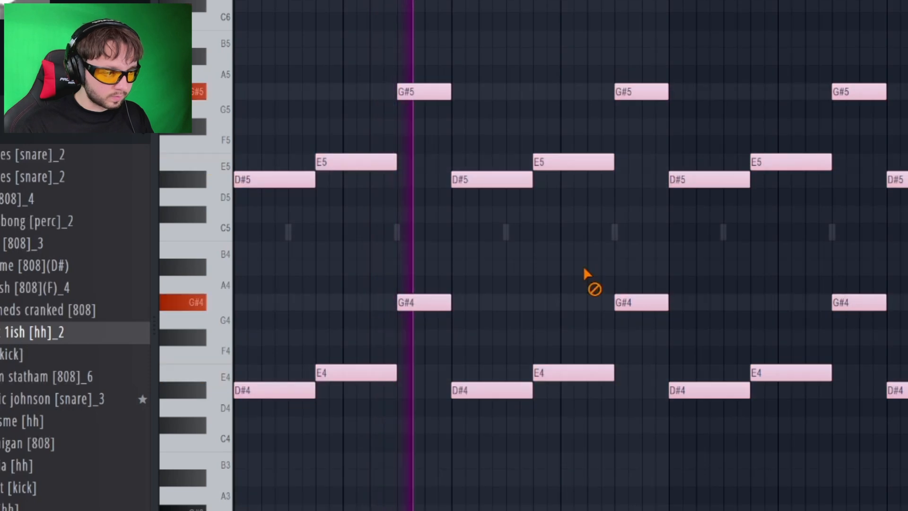
- Try to shift notes of the D#, E, G# melody down an octave
key(ctrl+a)
key(ctrl+d)
drag(642, 278, 647, 315)
key(ctrl+Down)
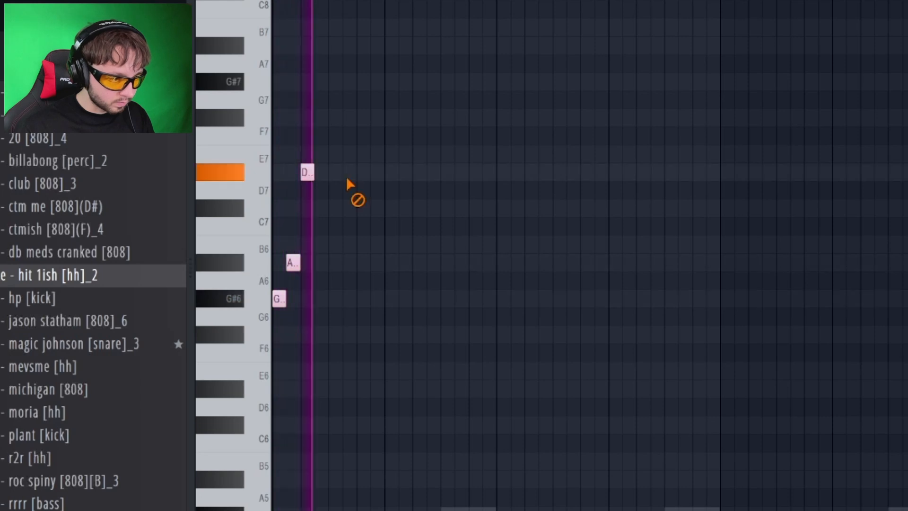
- Lower the third note of the short arpeggio to B6 and add a D#7 note after it
drag(310, 173, 309, 248)
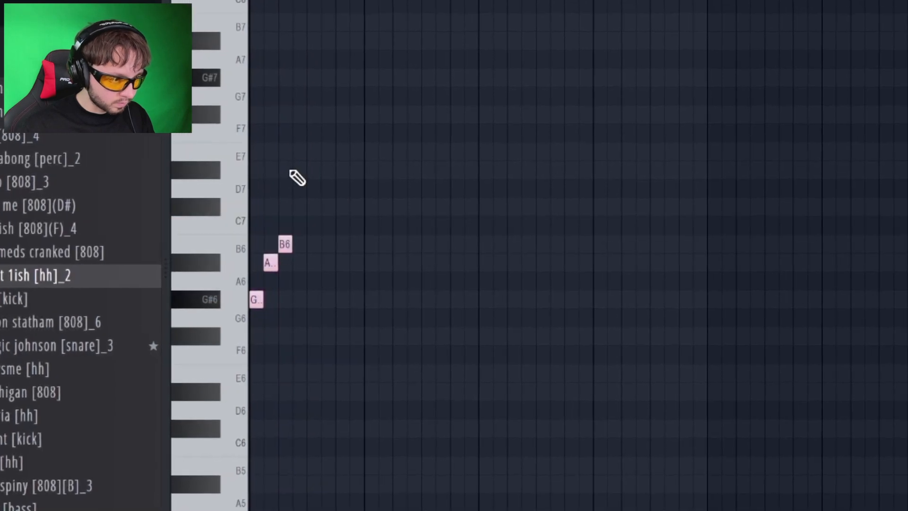
click(296, 171)
key(space)
- Duplicate the four-note G#6, A#6, B6, D#7 arpeggio repeatedly until it fills eight bars
drag(322, 135, 213, 354)
key(ctrl+b)
key(ctrl+b)
key(ctrl+b)
ctrl+click(331, 136)
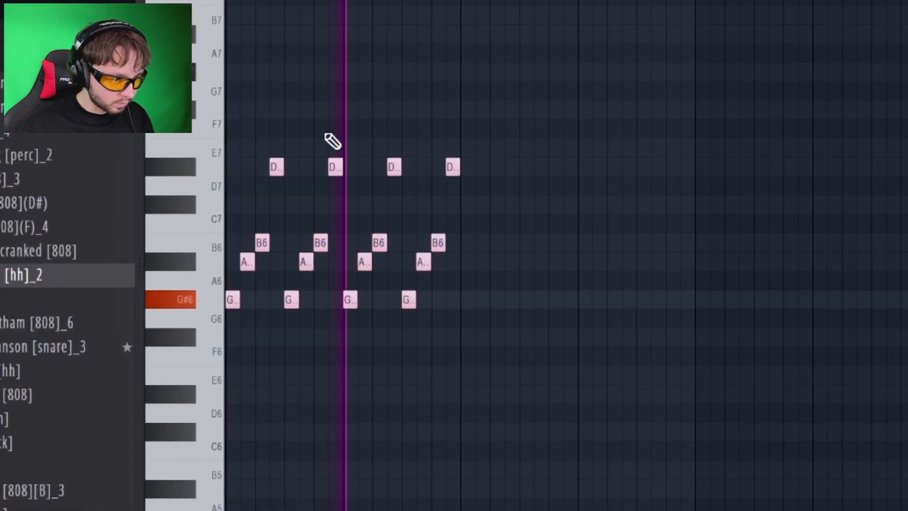
key(ctrl+b)
key(ctrl+b)
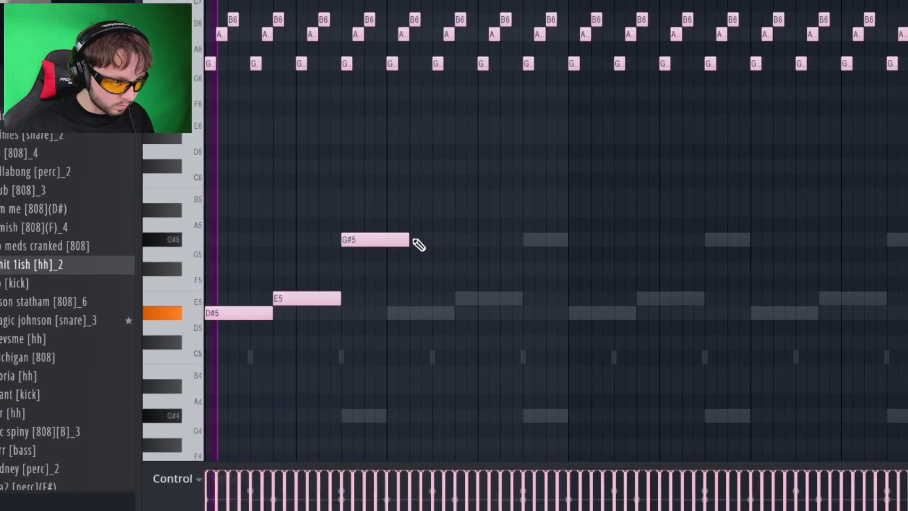
- Duplicate the D#5, E5, G#5 phrase to four repetitions and compress all the Hive #2 notes into the first four bars
drag(421, 207, 241, 363)
key(ctrl+b)
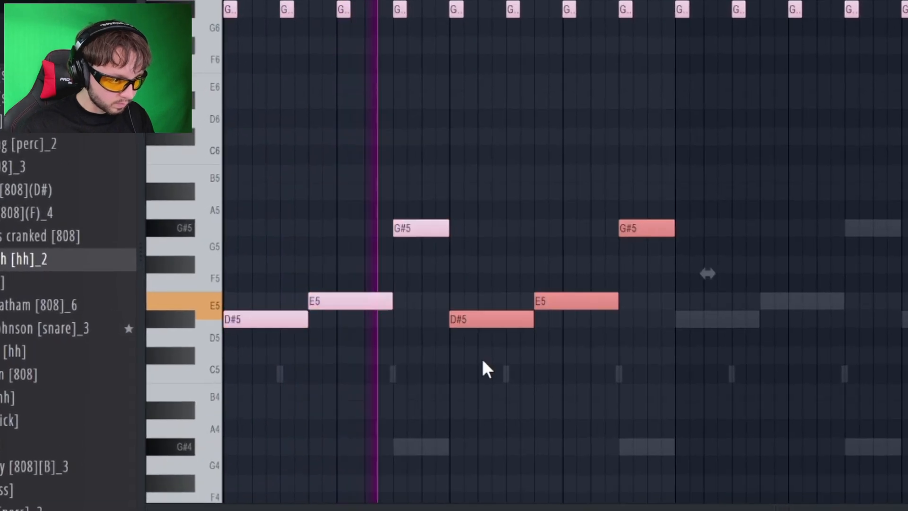
drag(777, 378, 235, 197)
key(ctrl+b)
drag(350, 221, 320, 222)
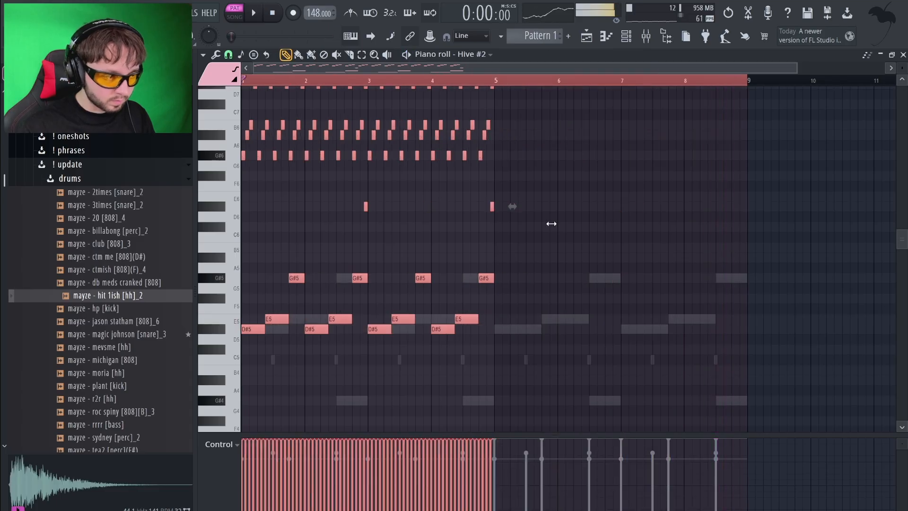
key(space)
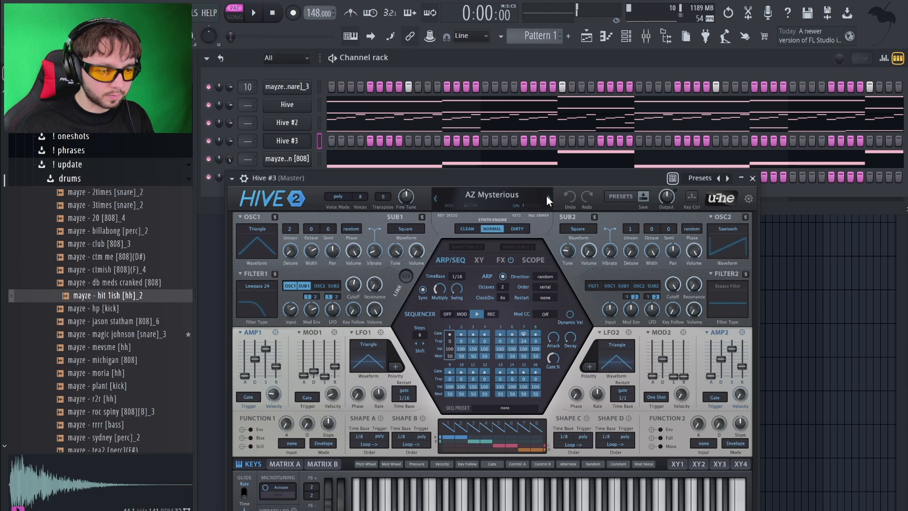
- Step Hive #3 through its presets to AZ Pressroll Plux during playback and open its FX page
click(549, 199)
key(space)
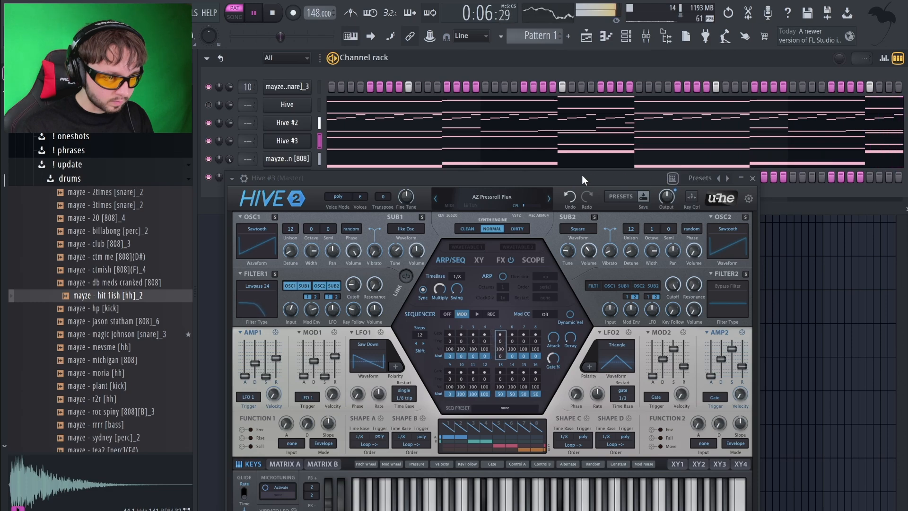
drag(582, 174, 575, 183)
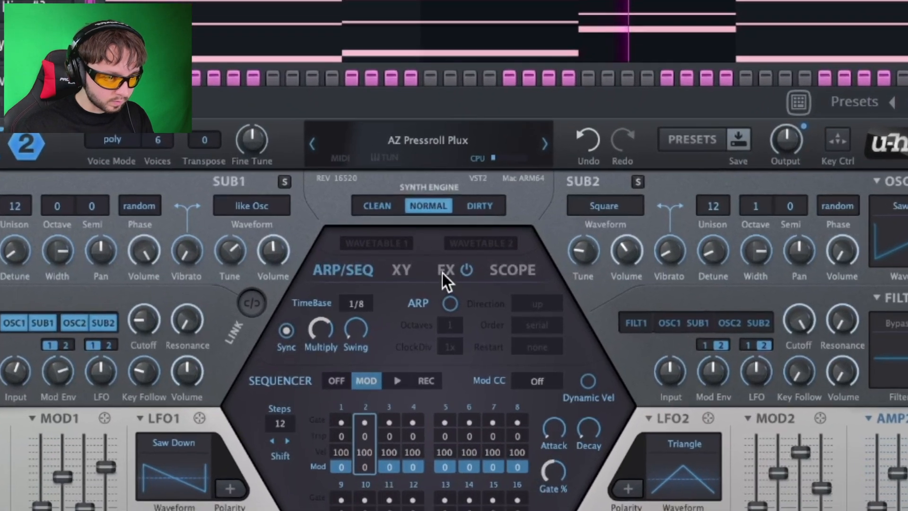
click(445, 272)
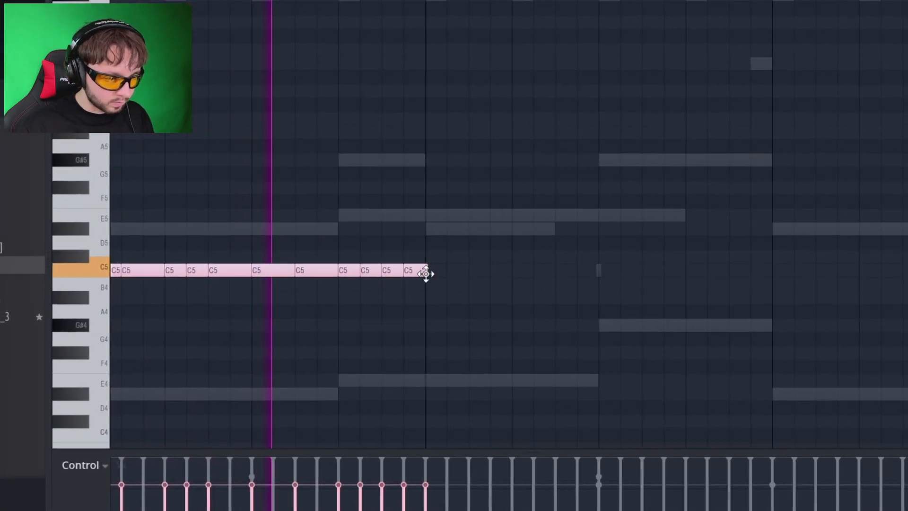
- Duplicate the rhythmic row of C5 notes directly after the original notes
key(ctrl+b)
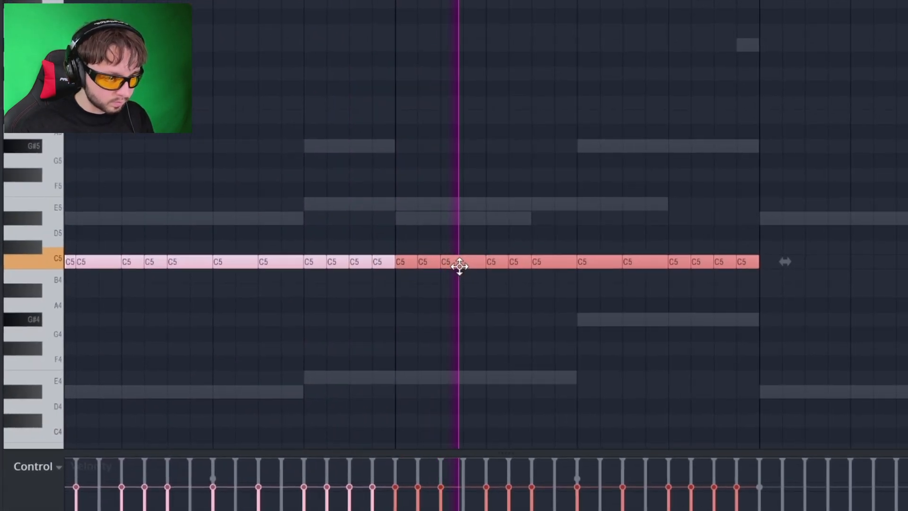
- Duplicate the rhythmic row of C5 hi-hat notes repeatedly until it fills eight bars, then clear the selection
scroll(488, 275, down, 2)
key(ctrl+b)
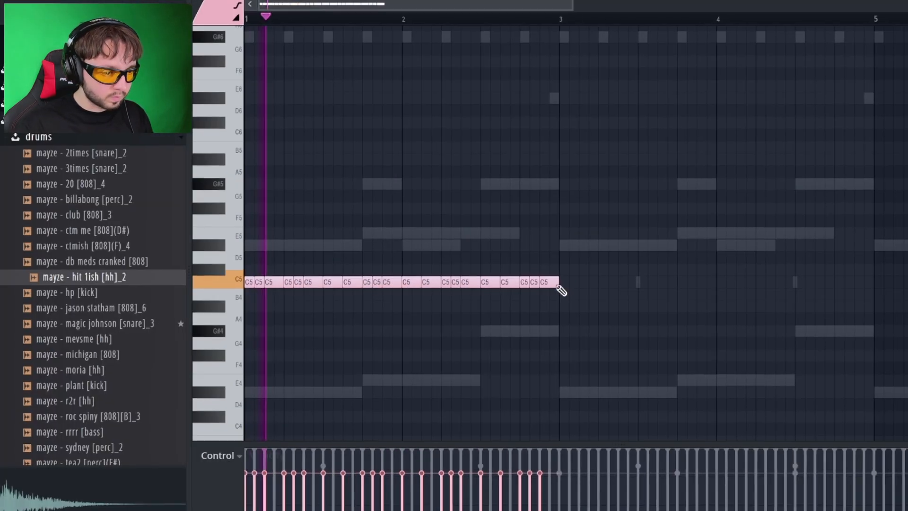
key(ctrl+b)
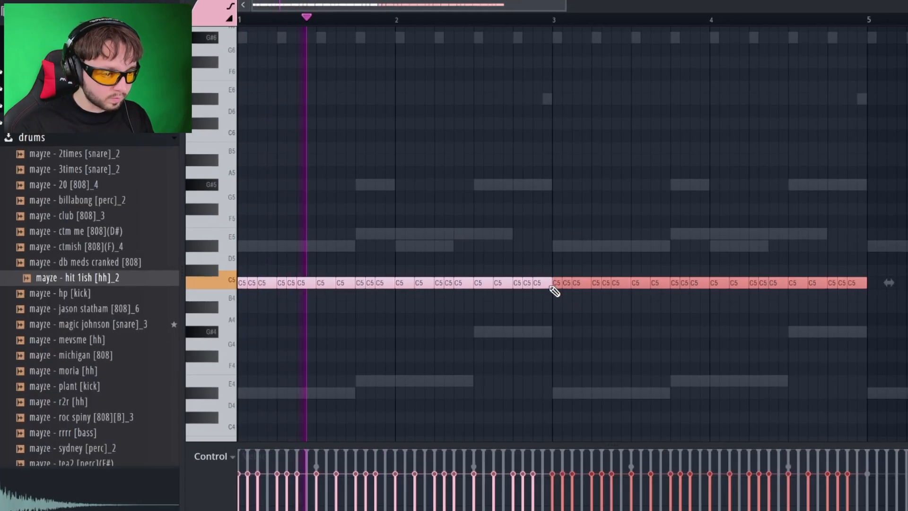
scroll(555, 295, down, 2)
key(ctrl+a)
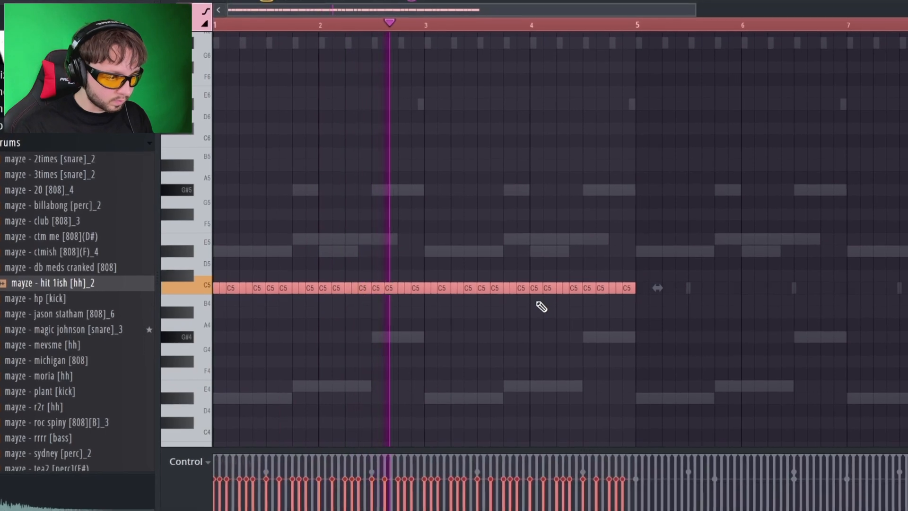
key(ctrl+b)
scroll(547, 312, down, 2)
key(ctrl+a)
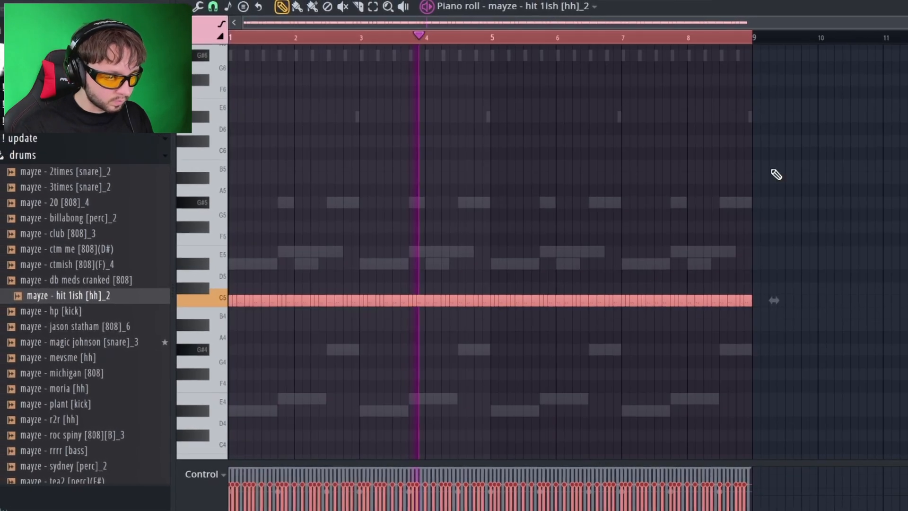
ctrl+click(767, 170)
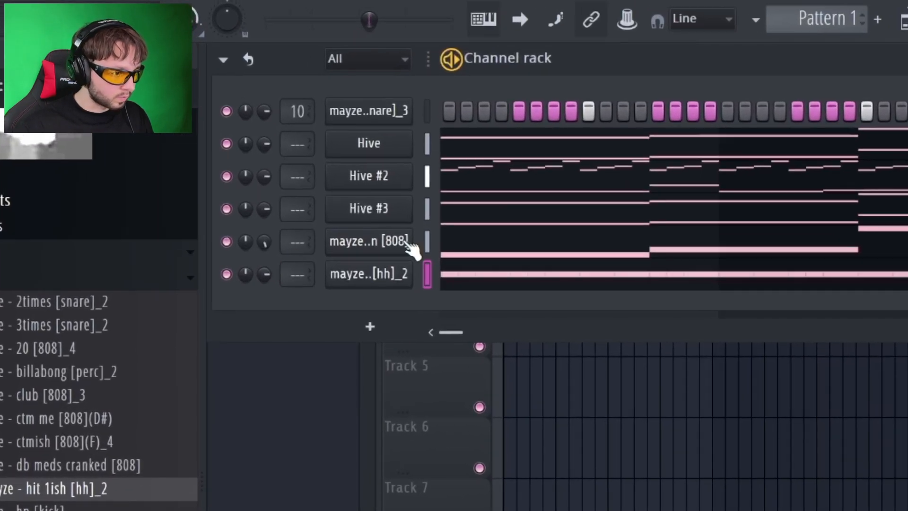
- Check the sampler settings of the michigan 808 channel and close them
click(406, 243)
click(654, 373)
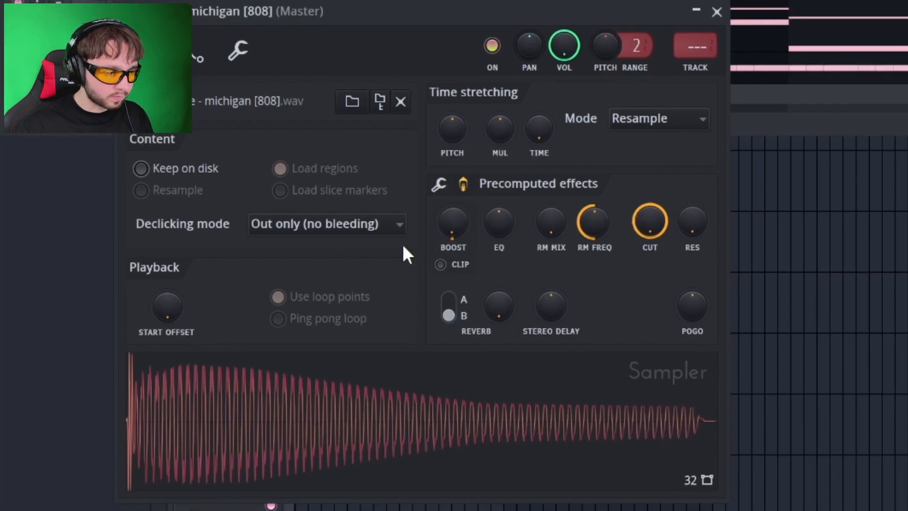
click(717, 14)
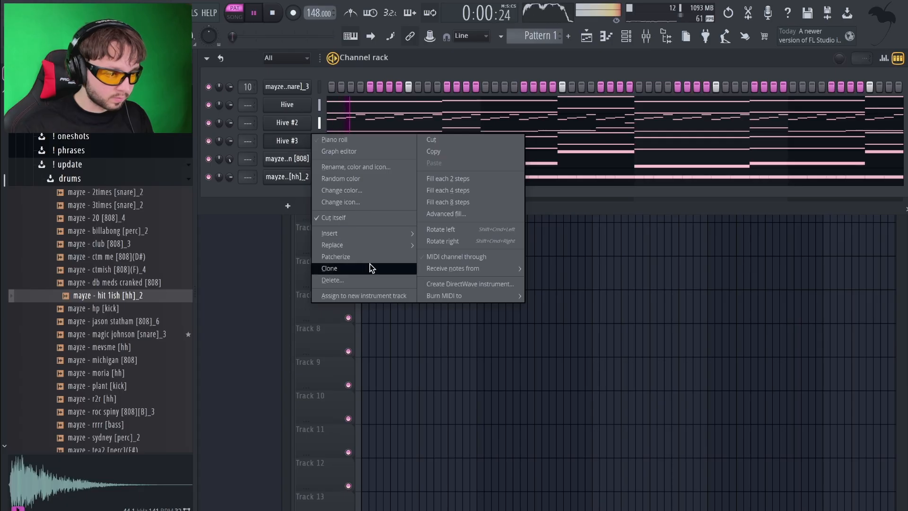
- Clone the Hive #3 channel and step the copy's synth to the next preset
click(369, 265)
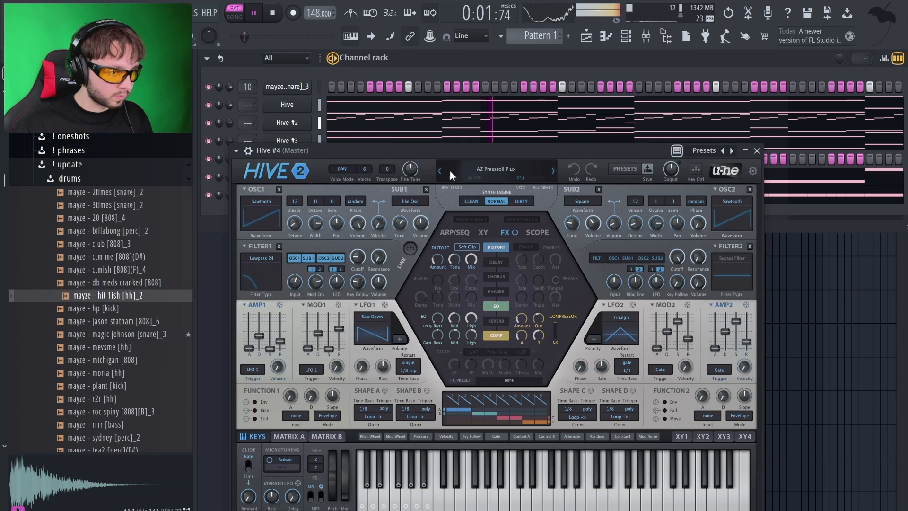
click(553, 171)
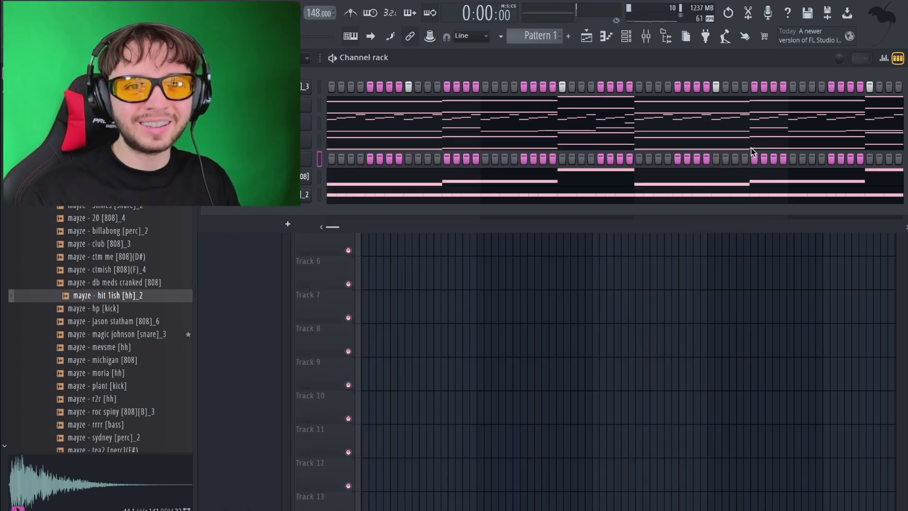
- Draw half-bar G#6 notes for Hive #4 in mid-bar 2 and at the start of bar 3, repeating every two bars
click(607, 38)
key(space)
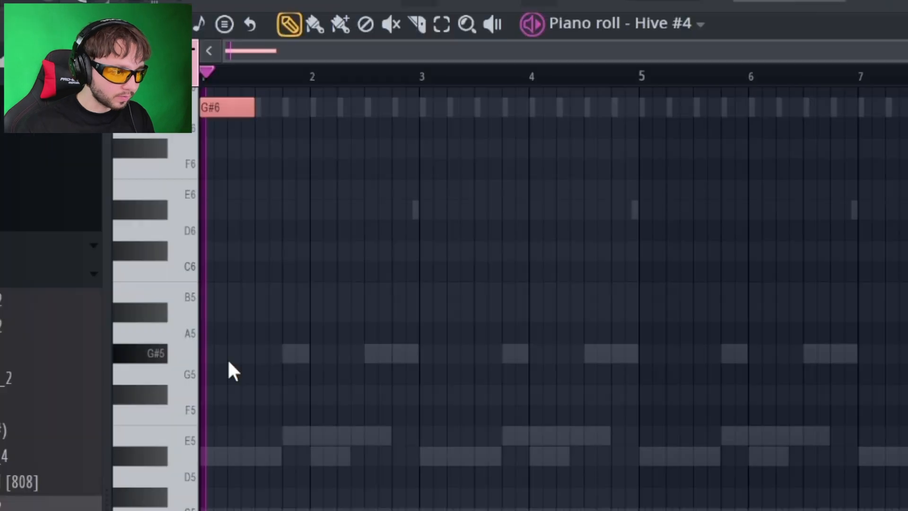
scroll(269, 222, up, 3)
right_click(274, 221)
click(386, 231)
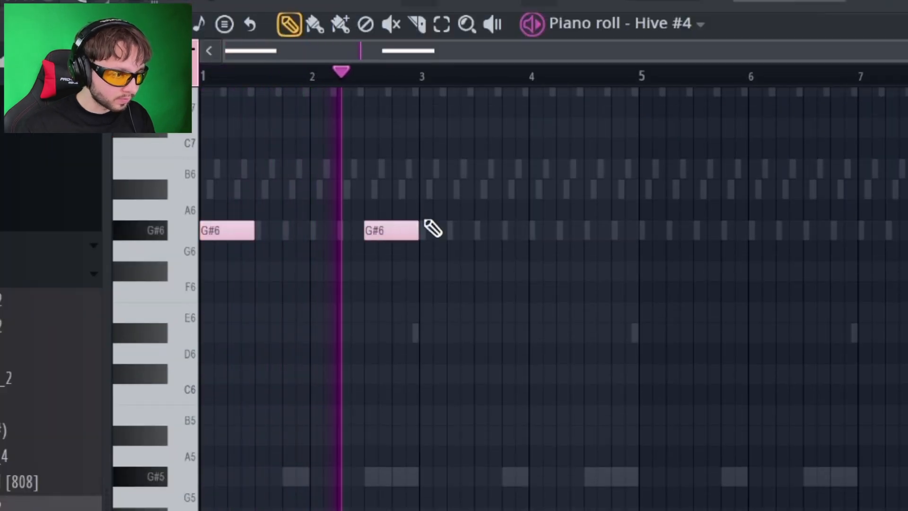
click(428, 231)
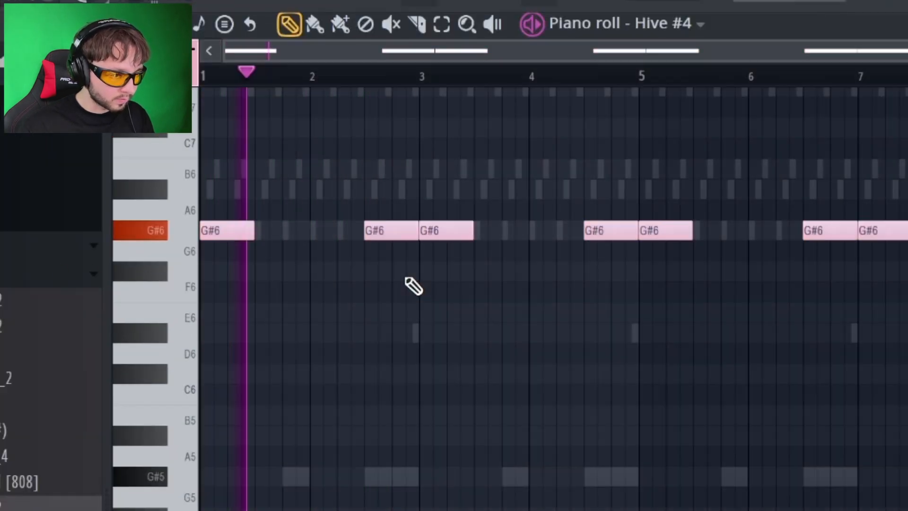
- Add an F#6 note on the second beat of bars 2 and 4 in Hive #4
click(350, 271)
drag(385, 268, 350, 270)
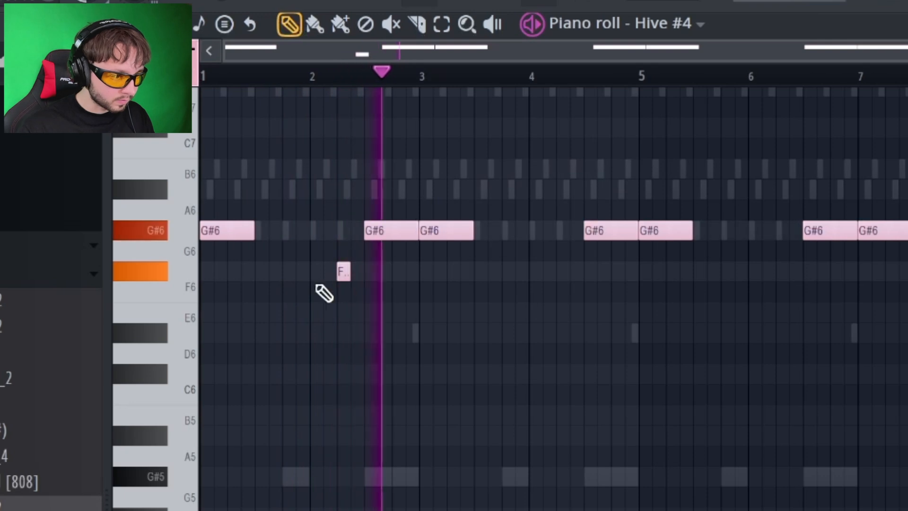
click(563, 272)
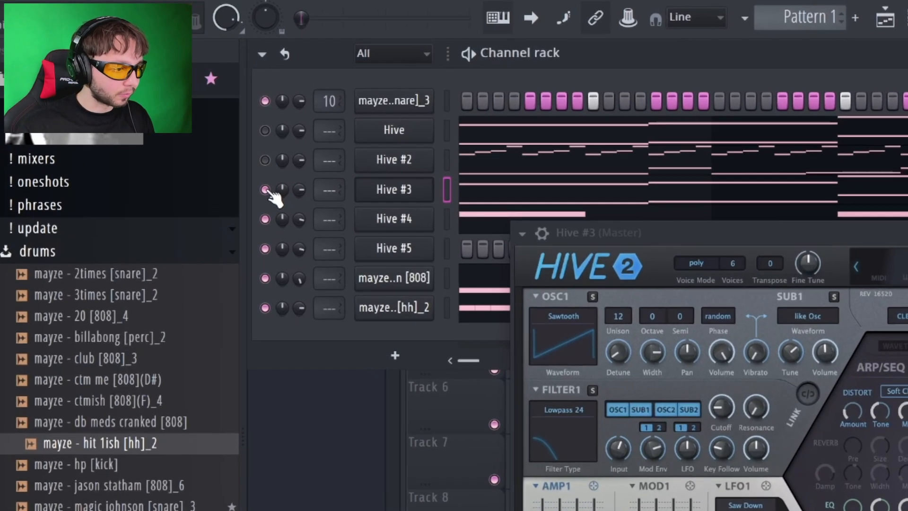
- Solo Hive #3 for a listen, restore the other channels and close its synth window
right_click(208, 141)
click(358, 213)
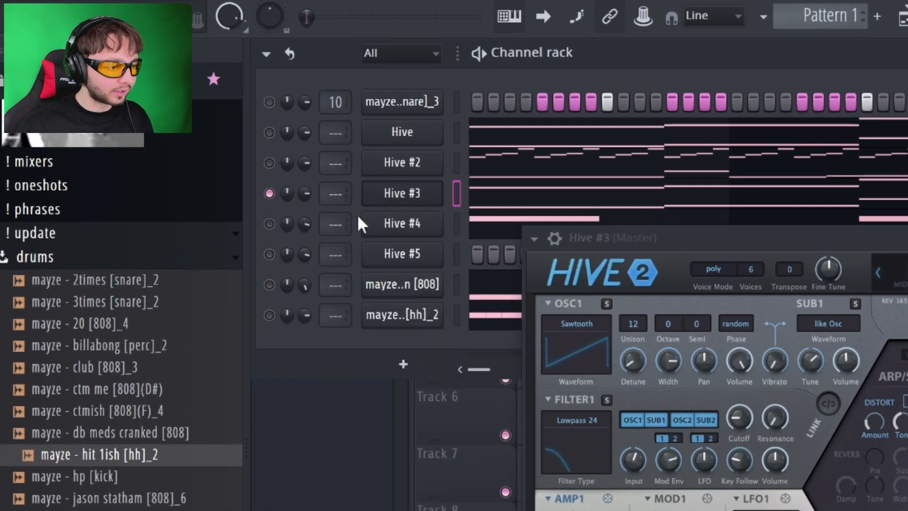
right_click(269, 193)
click(295, 210)
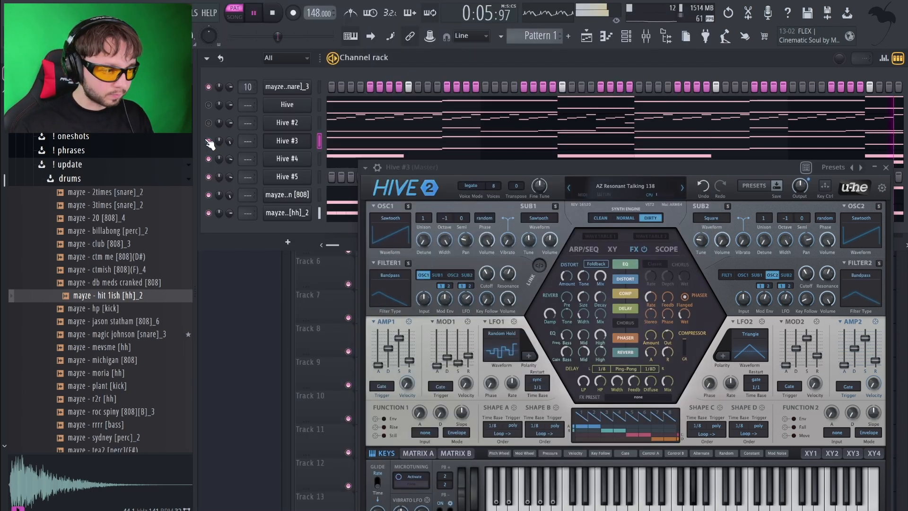
drag(500, 169, 457, 167)
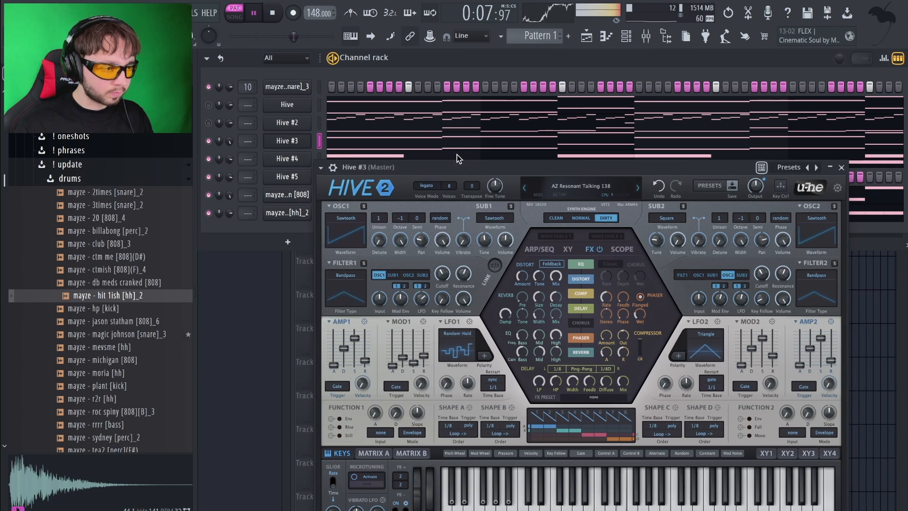
click(842, 168)
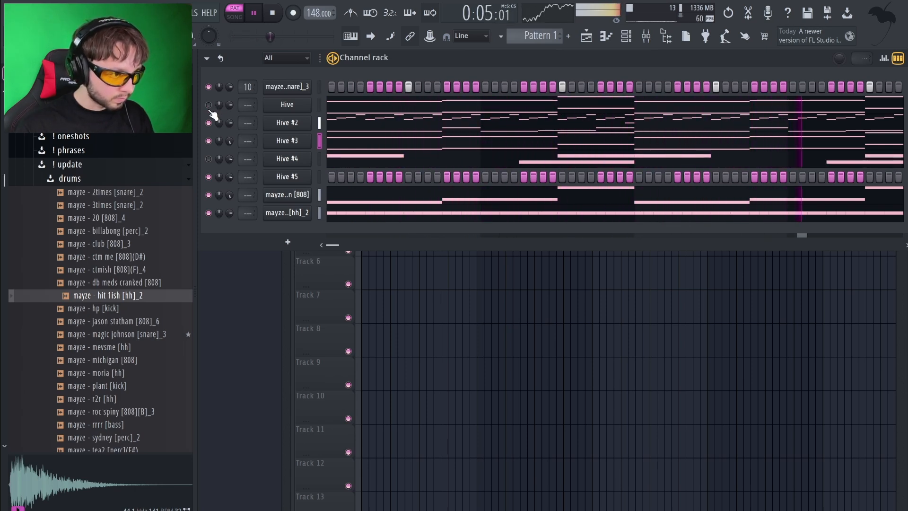
- Step Hive #3 through the tuned loop presets during playback and raise the Distort effect's Crush to 37.50
click(288, 141)
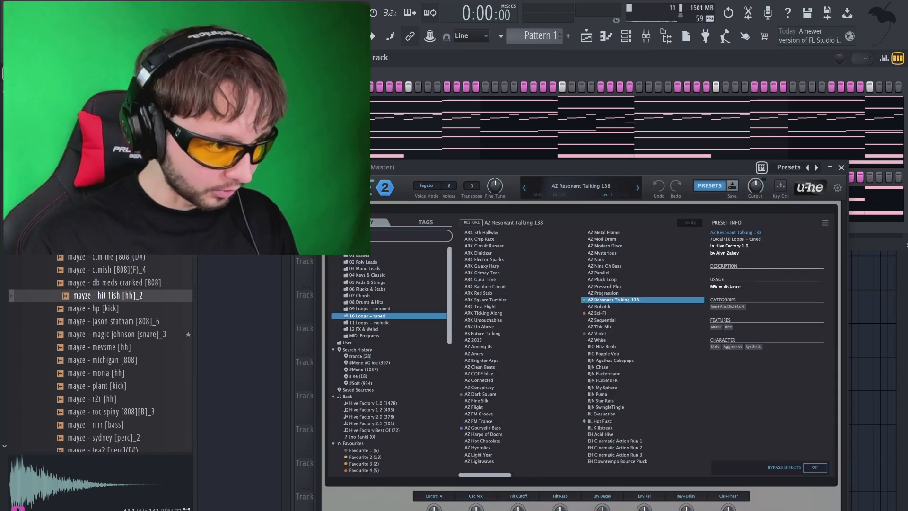
drag(380, 164, 372, 192)
key(space)
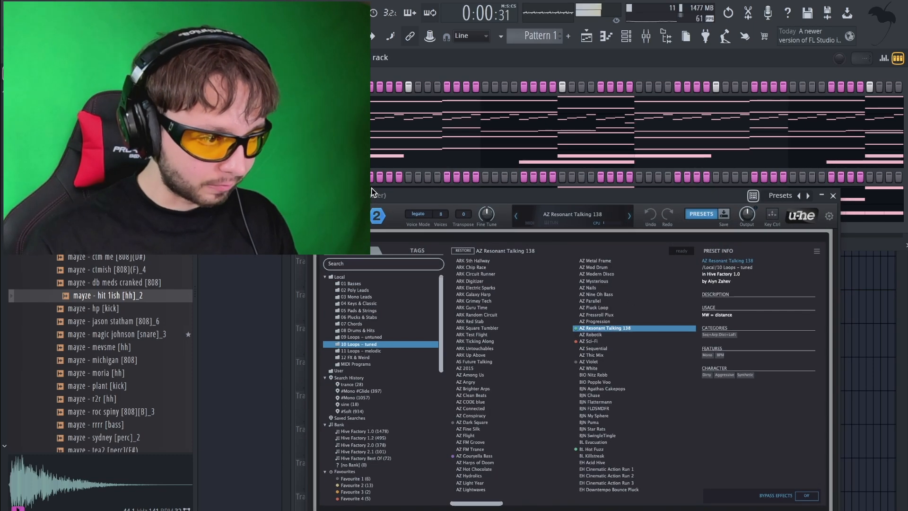
click(629, 216)
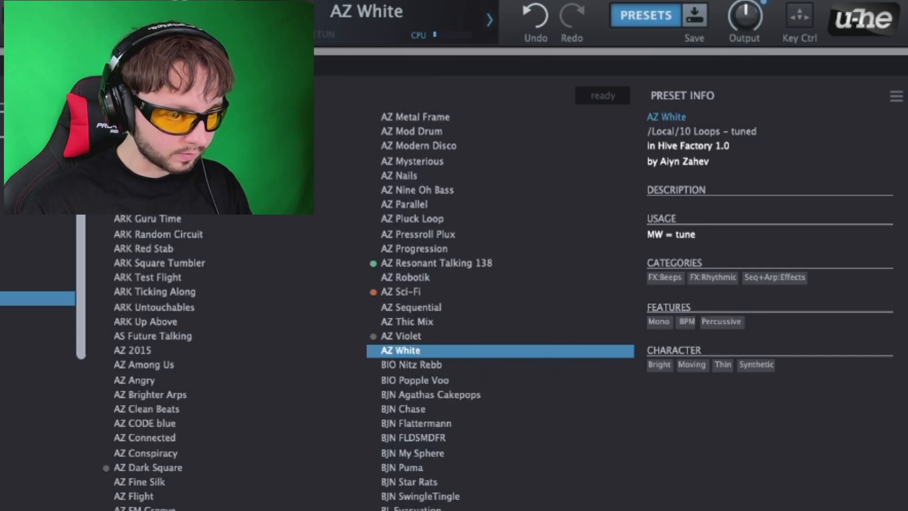
click(630, 17)
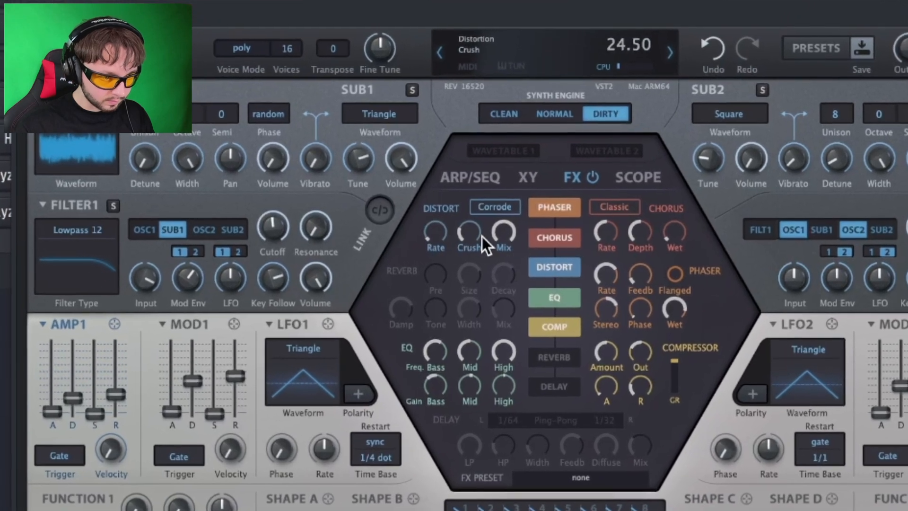
drag(482, 236, 483, 174)
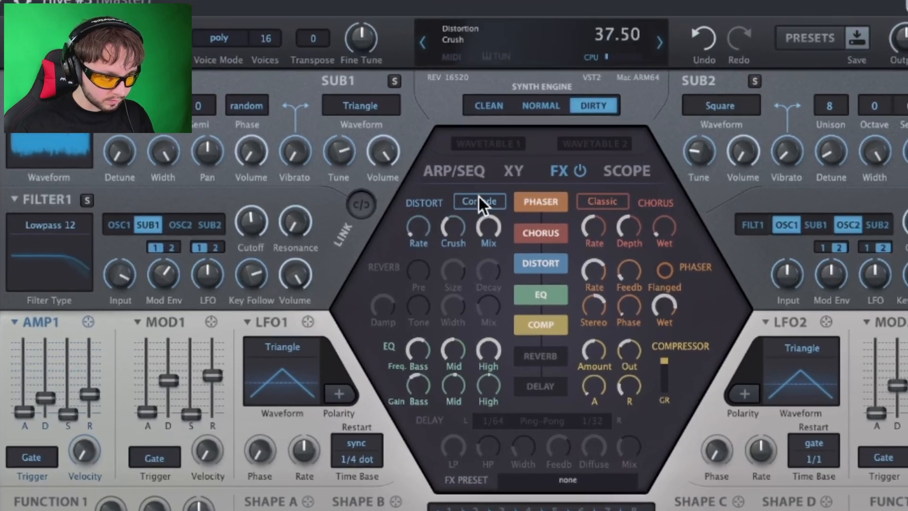
drag(515, 67, 433, 334)
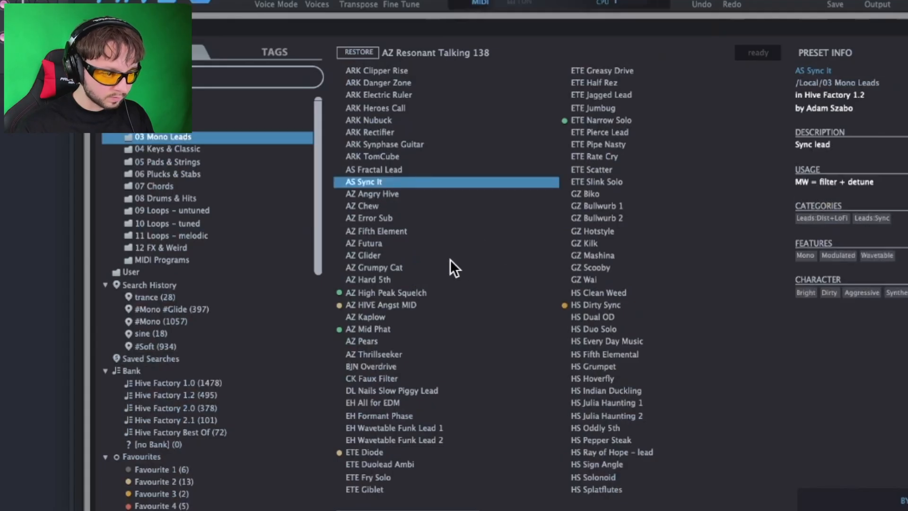
- Audition the Mono Leads presets AZ Glider, AZ Thrillseeker and AZ Futura, ending on AZ Grumpy Cat
click(450, 256)
click(437, 354)
click(421, 256)
click(415, 243)
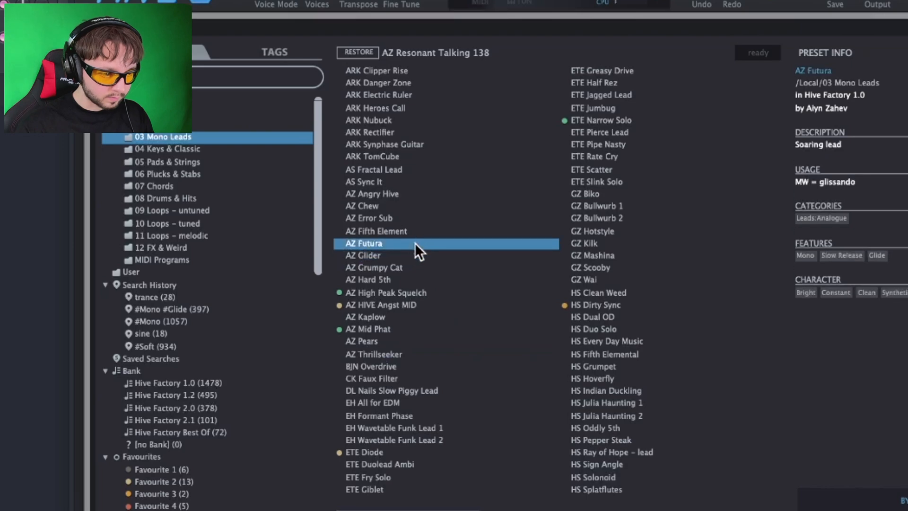
click(397, 255)
click(402, 268)
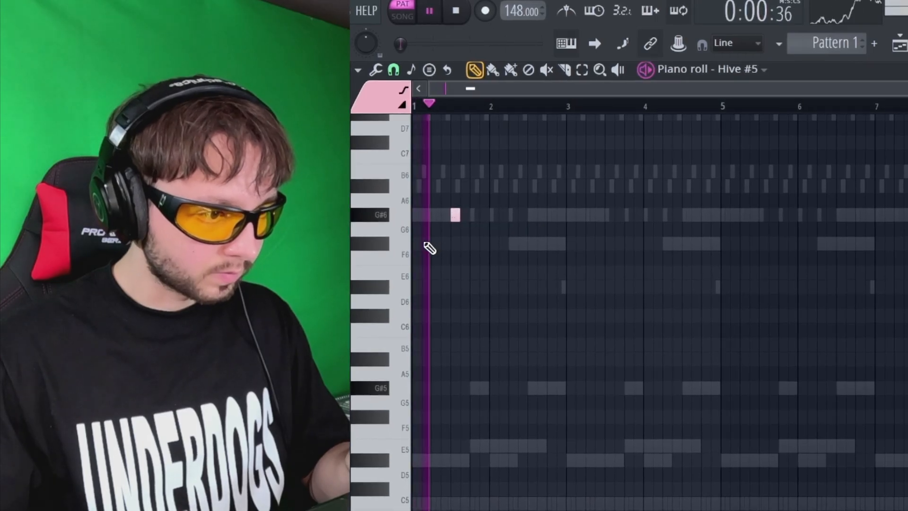
- Draw a descending D#7, C#7, A#6 line after the short G#6 note in bars 1 and 2 of Hive #5
scroll(478, 223, up, 3)
key(space)
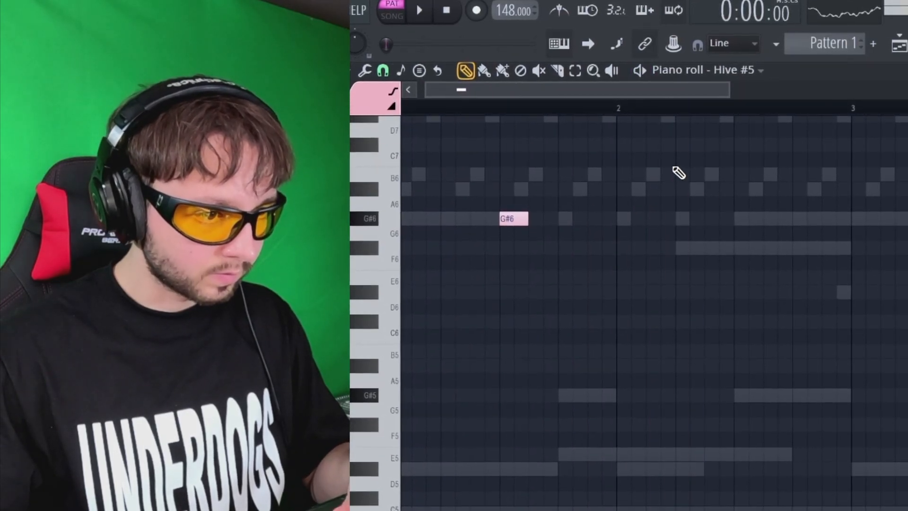
click(687, 161)
drag(687, 161, 683, 175)
click(707, 191)
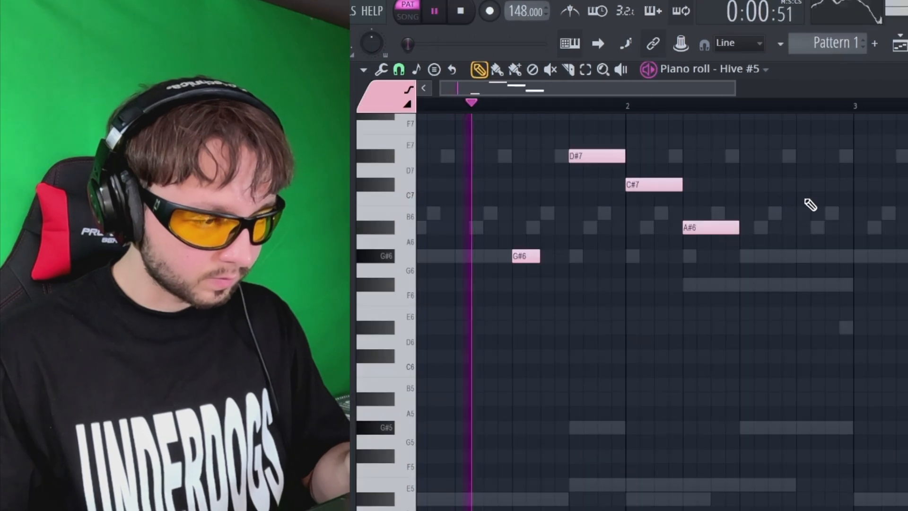
- Delete the C#7 and A#6 notes and lengthen the D#7 note into bar 2
right_click(644, 183)
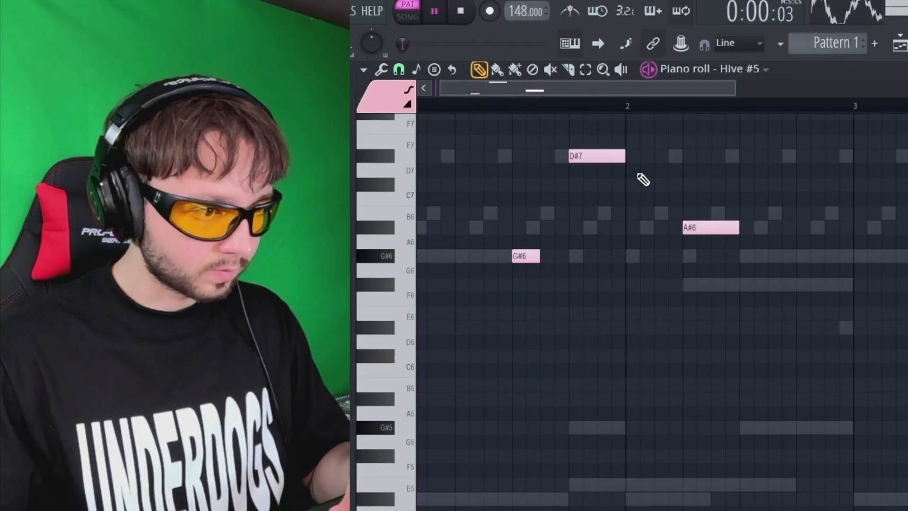
drag(623, 157, 668, 158)
right_click(709, 228)
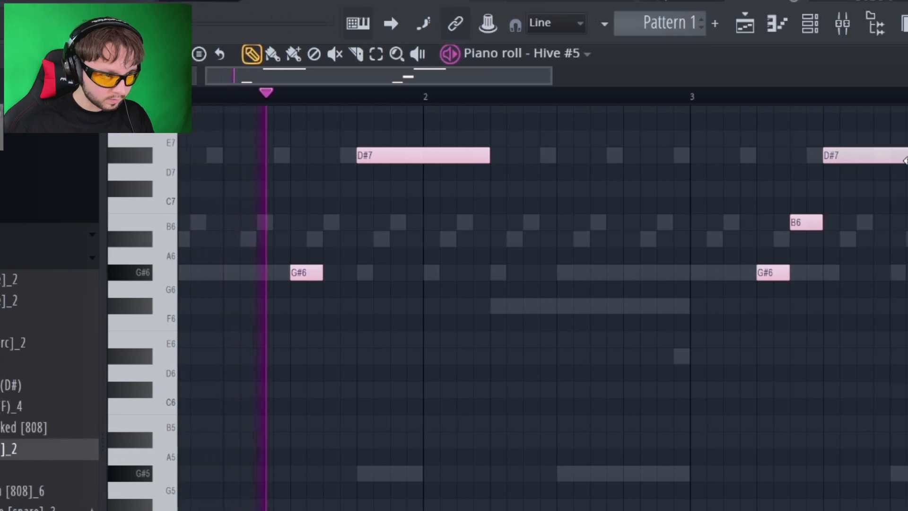
- Duplicate the whole four-bar Hive #5 melody so that it repeats from bar 5 in the same rhythmic position
scroll(789, 234, down, 2)
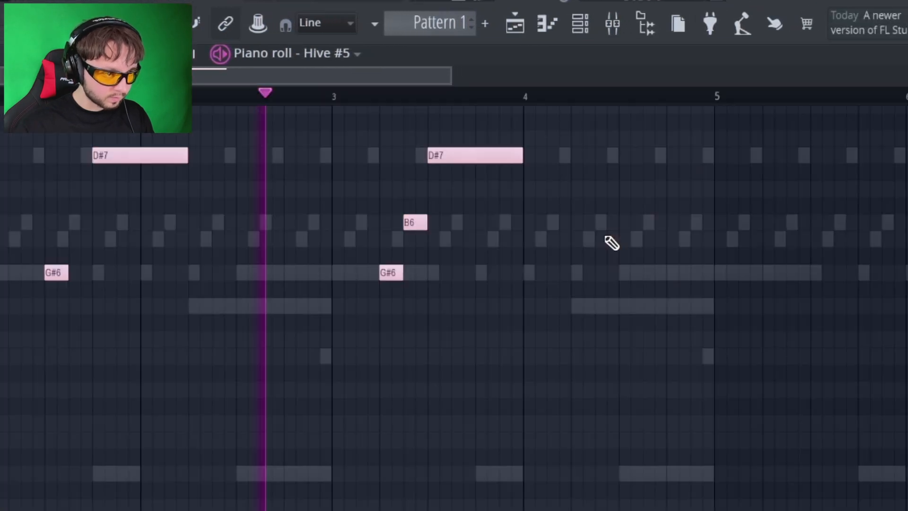
key(ctrl+a)
key(ctrl+d)
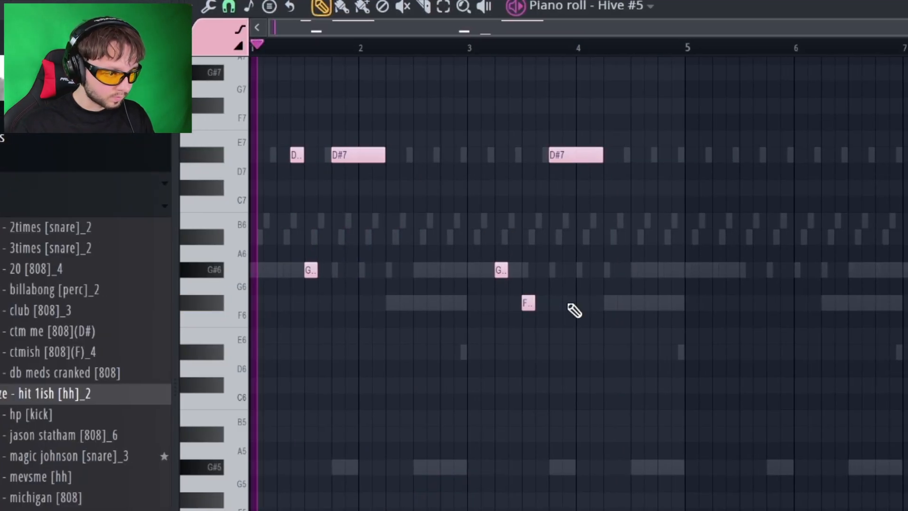
key(ctrl+a)
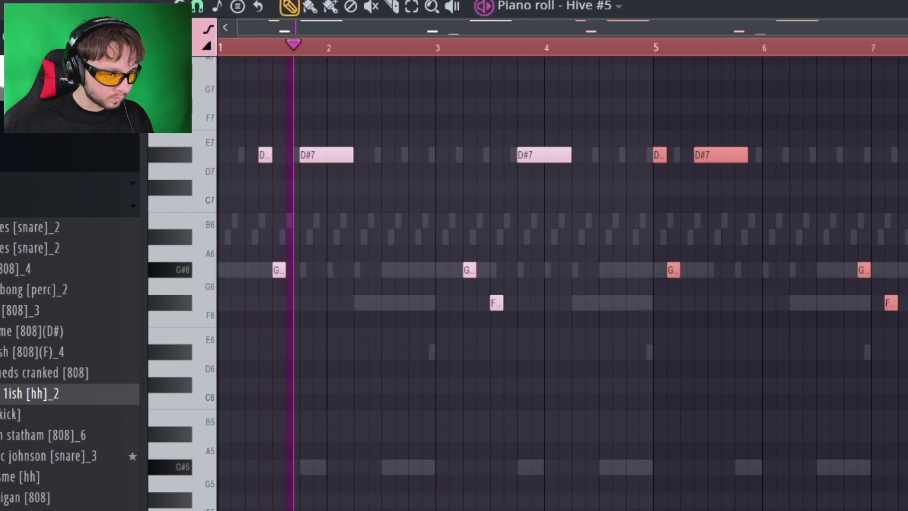
key(ctrl+d)
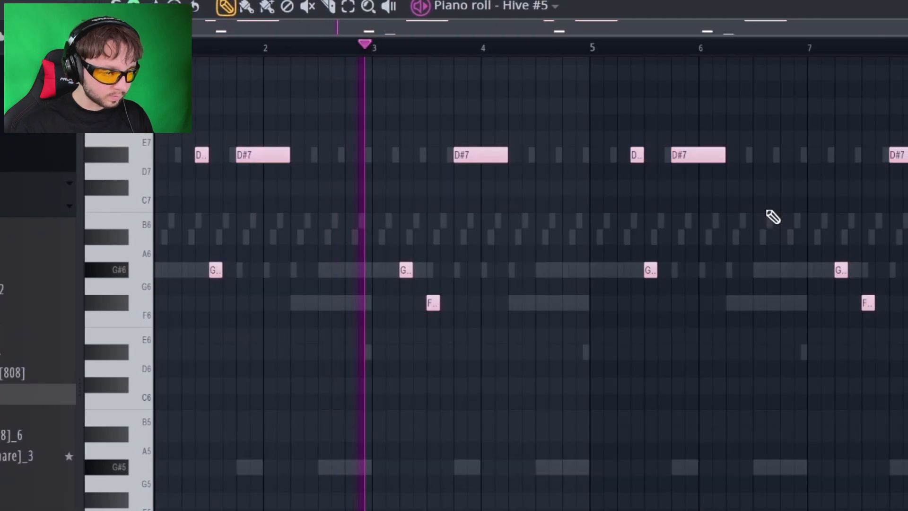
key(ctrl+a)
right_click(766, 211)
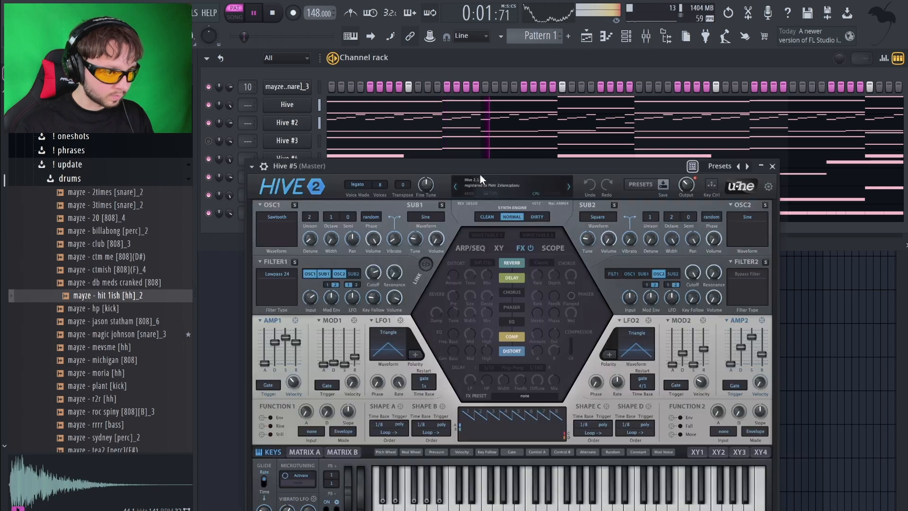
- Advance through two more presets on the Hive #5 synth and audition another sound
click(568, 186)
click(568, 186)
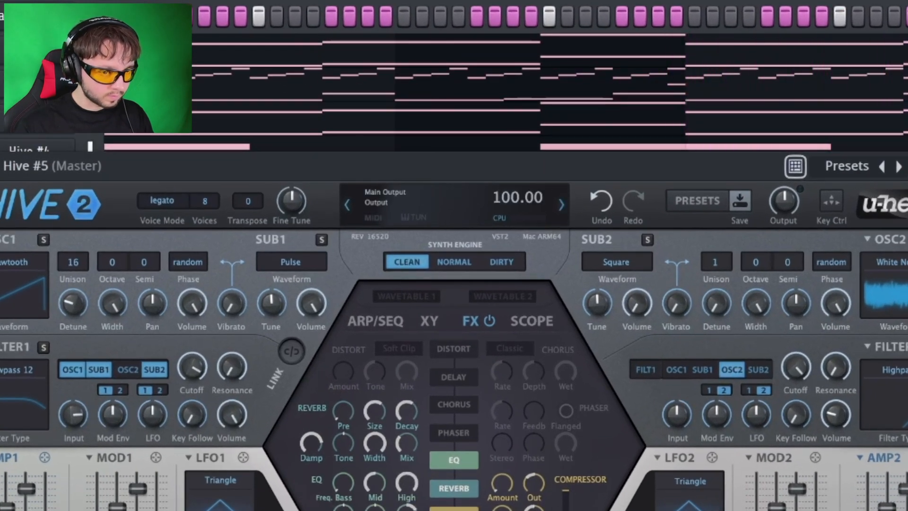
click(907, 166)
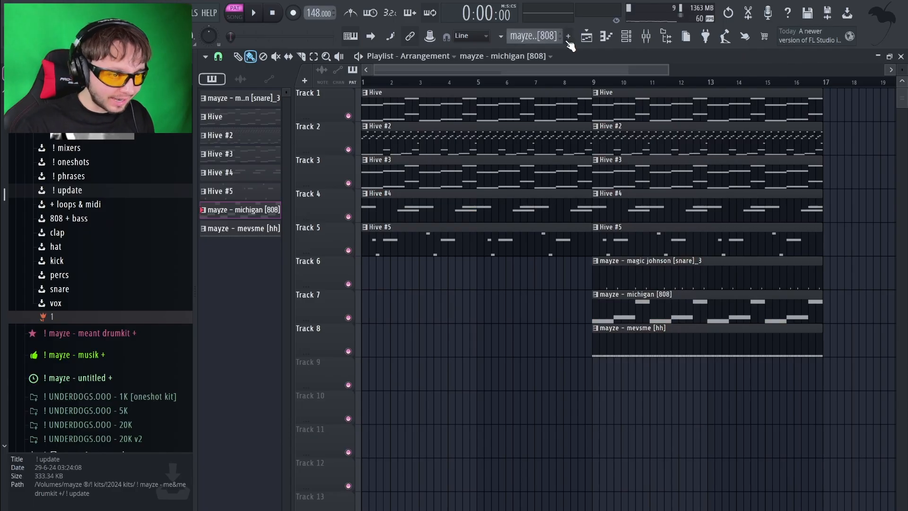
- Create Pattern 9, place it on track 9 leading into bar 9, and clone the magic johnson snare channel for a descending fill
click(568, 37)
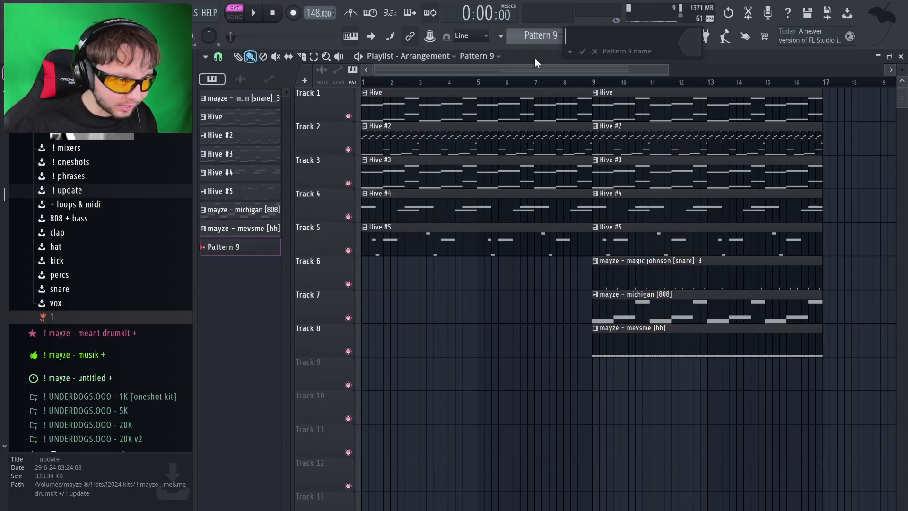
click(595, 51)
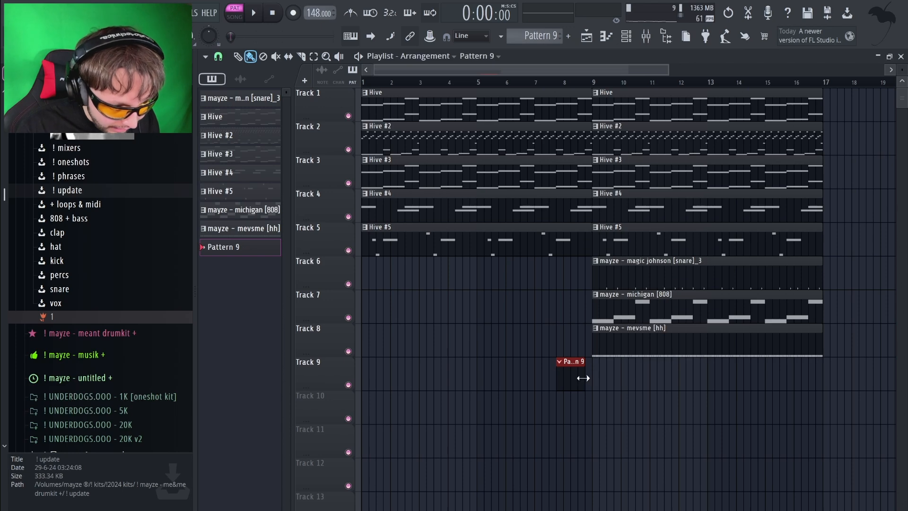
scroll(596, 378, down, 4)
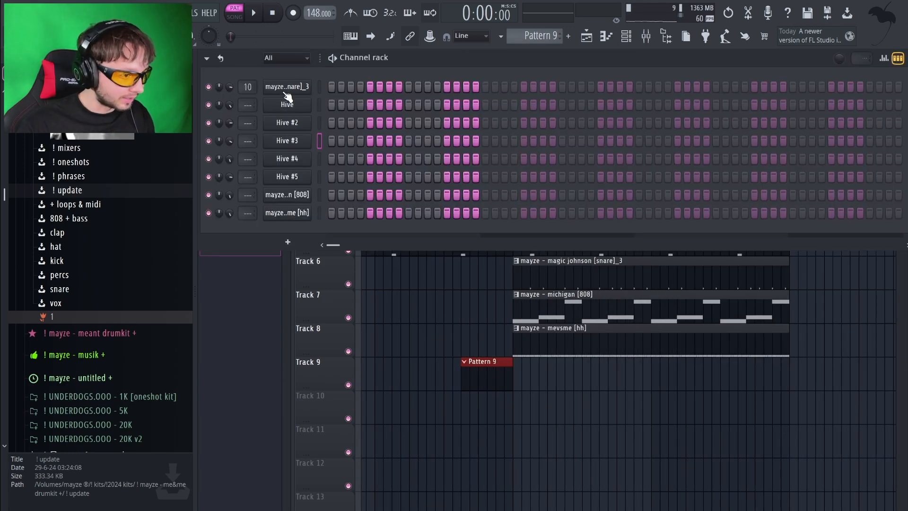
right_click(286, 94)
click(330, 227)
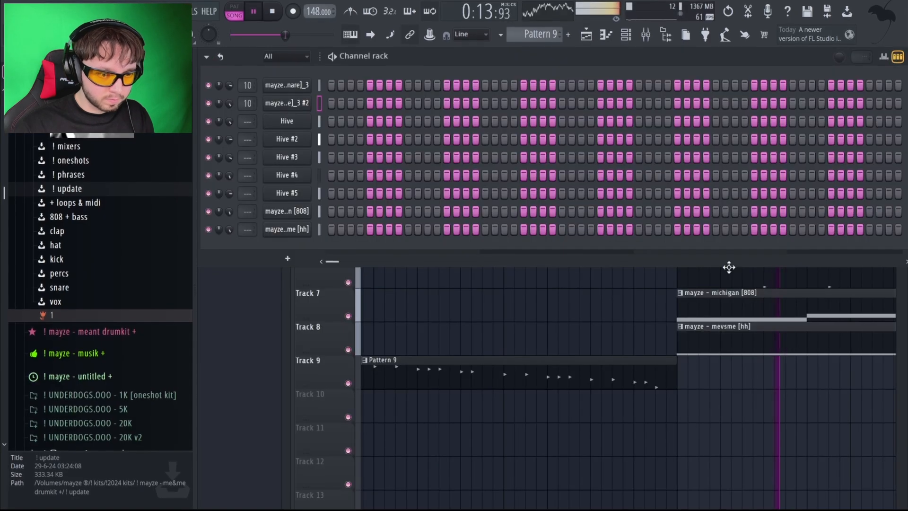
- Duplicate the clips of tracks 1 to 8 in bars 9 to 17 so that the section repeats from bar 17
right_click(776, 442)
scroll(761, 428, down, 6)
key(ctrl+a)
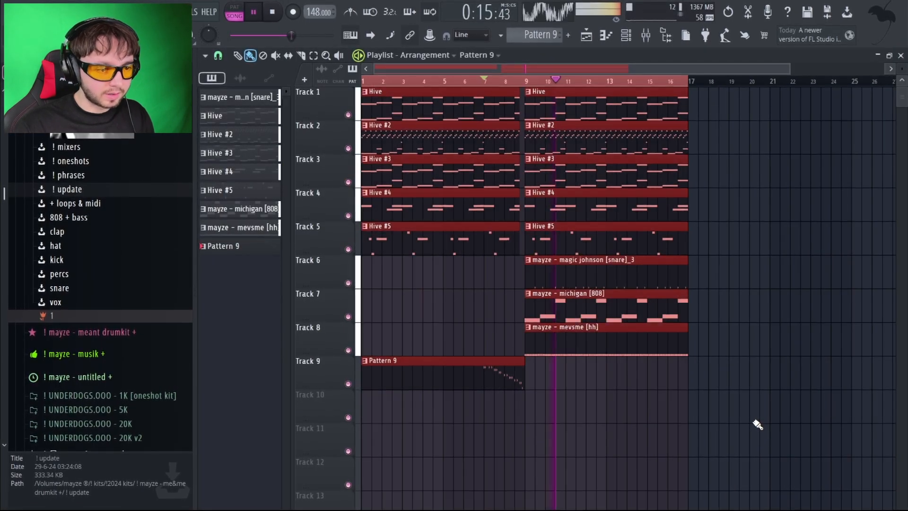
key(ctrl+d)
drag(754, 377, 580, 102)
scroll(628, 176, down, 3)
key(ctrl+b)
key(ctrl+b)
key(ctrl+b)
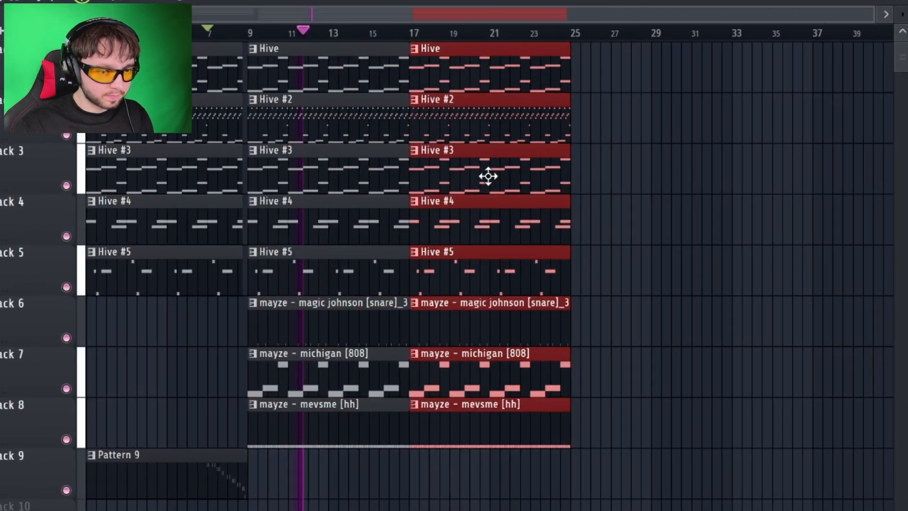
- Extend the arrangement to bar 41, omitting Hive #3 from bar 25, Hive #5 in bars 25 to 33 and Hive from bar 33
scroll(740, 165, down, 2)
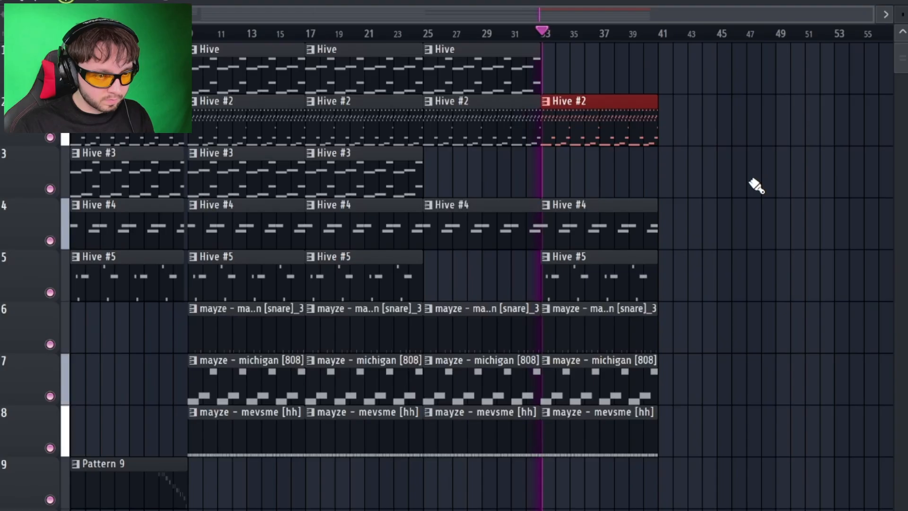
right_click(750, 180)
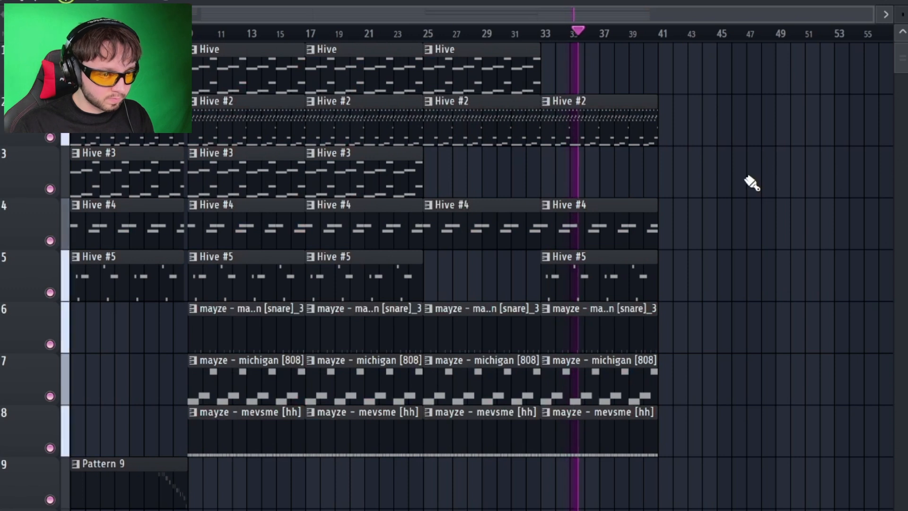
right_click(597, 282)
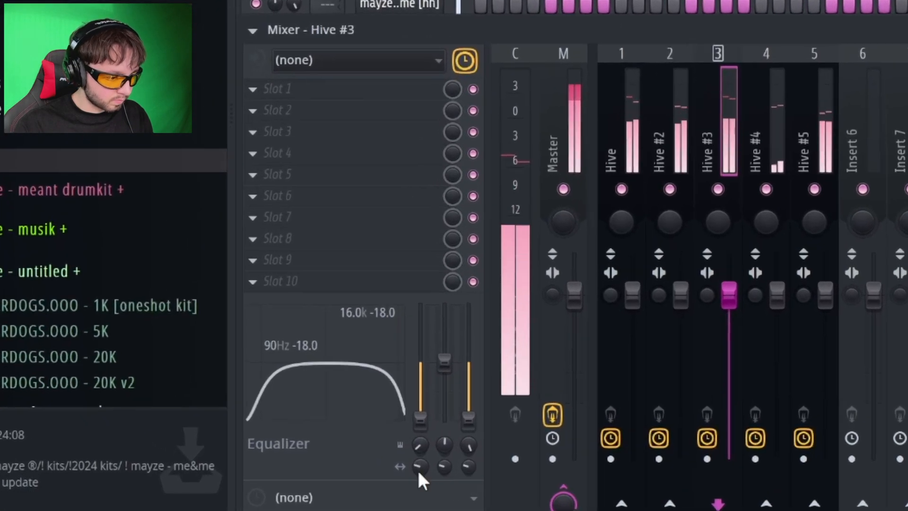
- Set the Hive #3 mixer equalizer's low band to -18.0 at 230 Hz and its 16.0k high band to -2.2
drag(419, 470, 419, 450)
drag(420, 445, 469, 391)
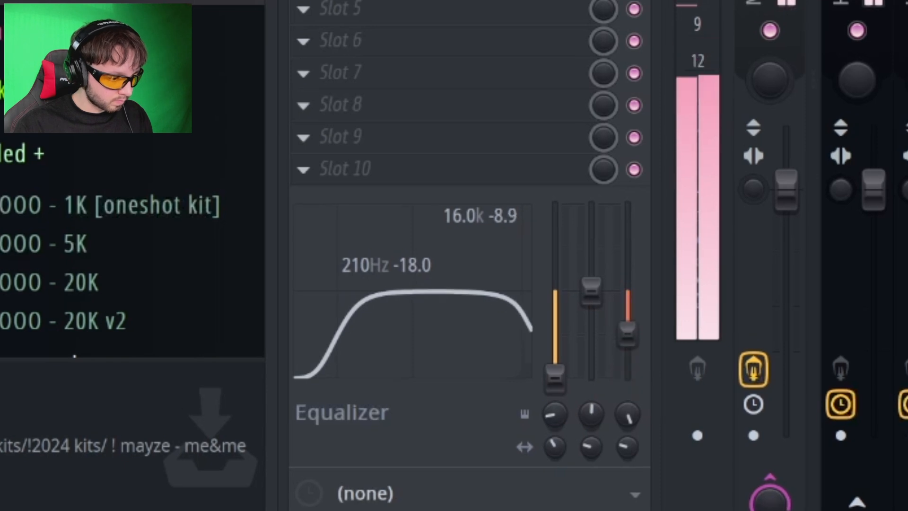
drag(627, 333, 627, 301)
drag(556, 413, 556, 408)
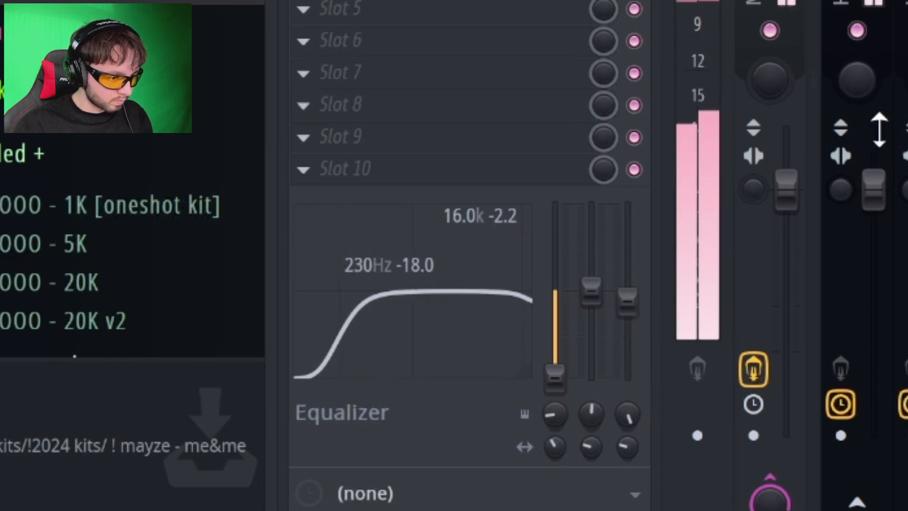
drag(555, 291, 555, 378)
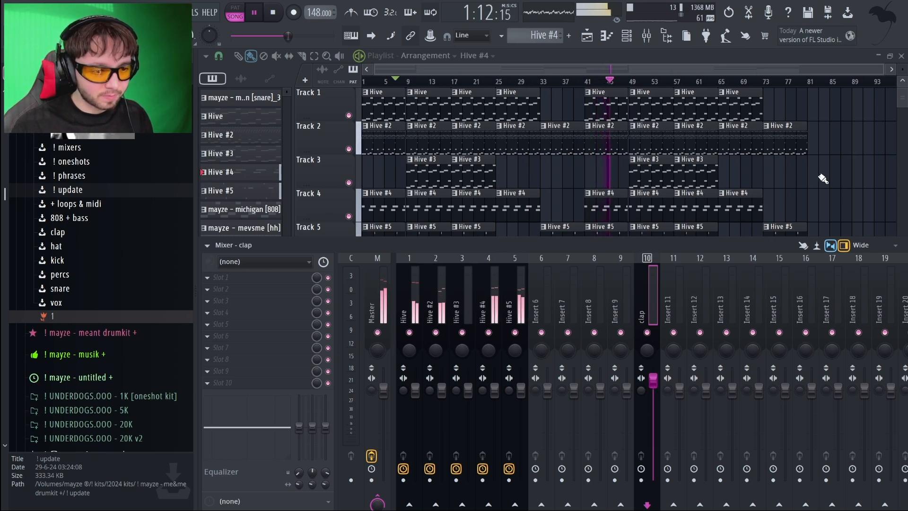
- Compare the Hive and clap mixer tracks, lower the clap level slightly and close the mixer
click(413, 294)
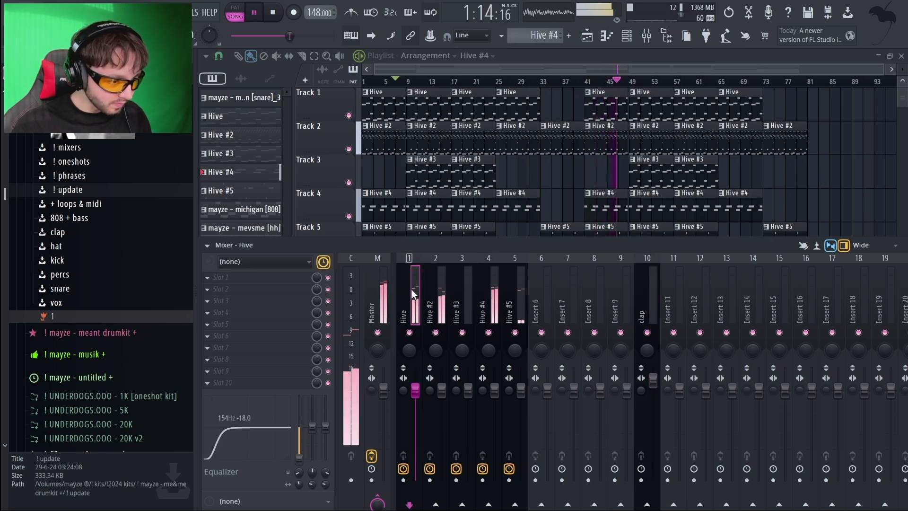
click(649, 310)
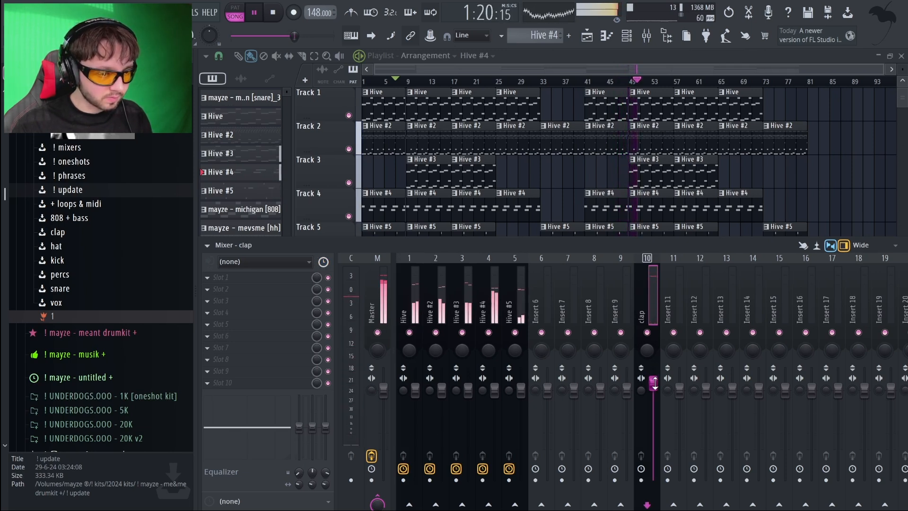
key(F9)
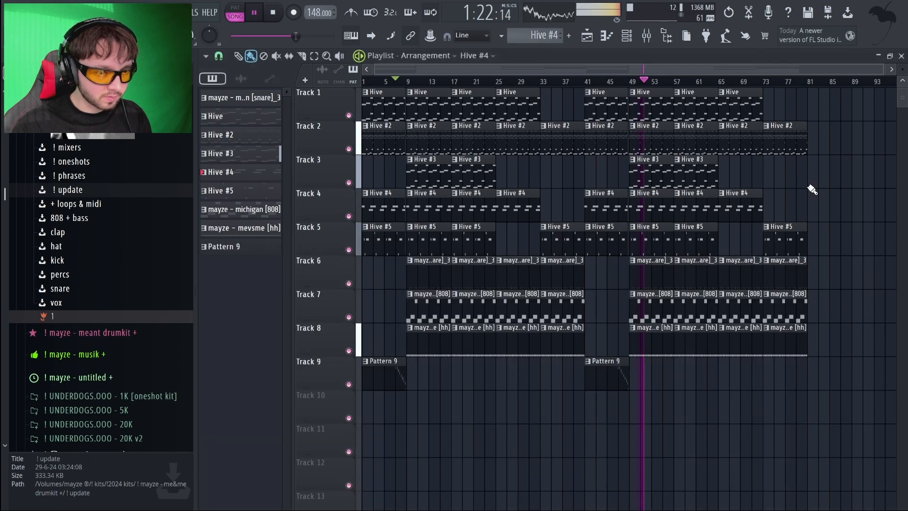
- Switch to Chrome, play the "SWAMP IZZO" SOUND EFFECT/PRODUCER TAG video on YouTube, select its URL and open a new tab
key(space)
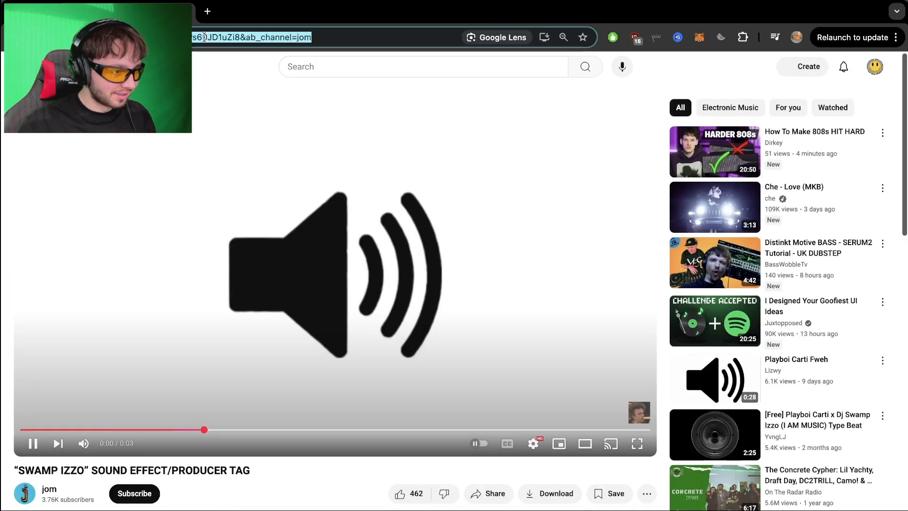
key(space)
click(207, 12)
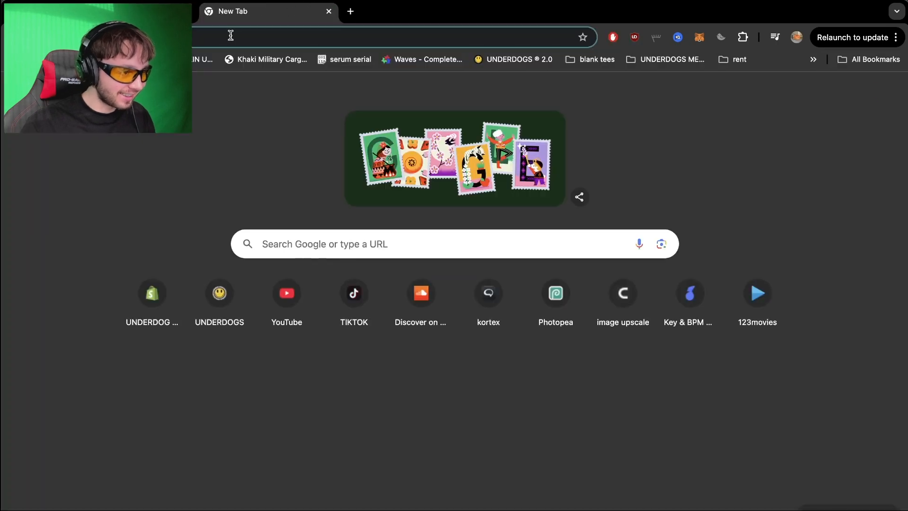
click(230, 35)
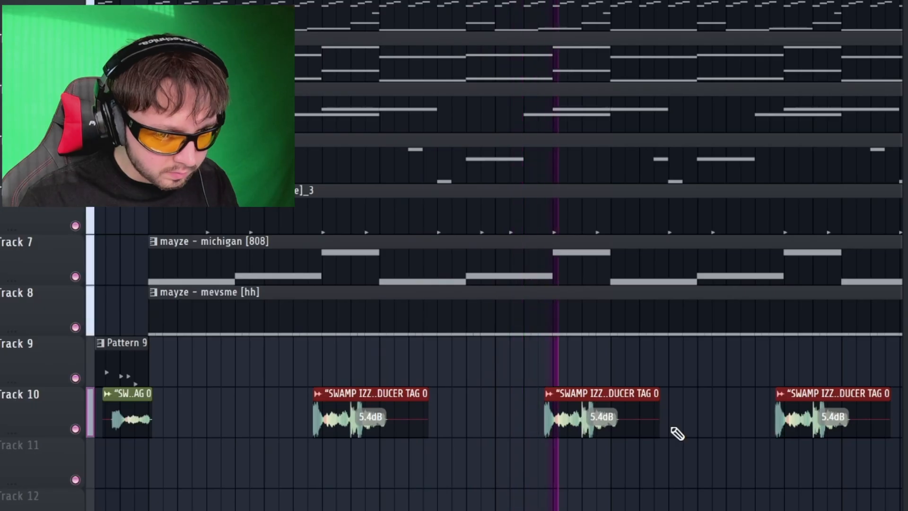
- Repeat the SWAMP IZZO tag clips along track 10 up to bar 25 and copy them into the second half of the arrangement
scroll(675, 432, down, 3)
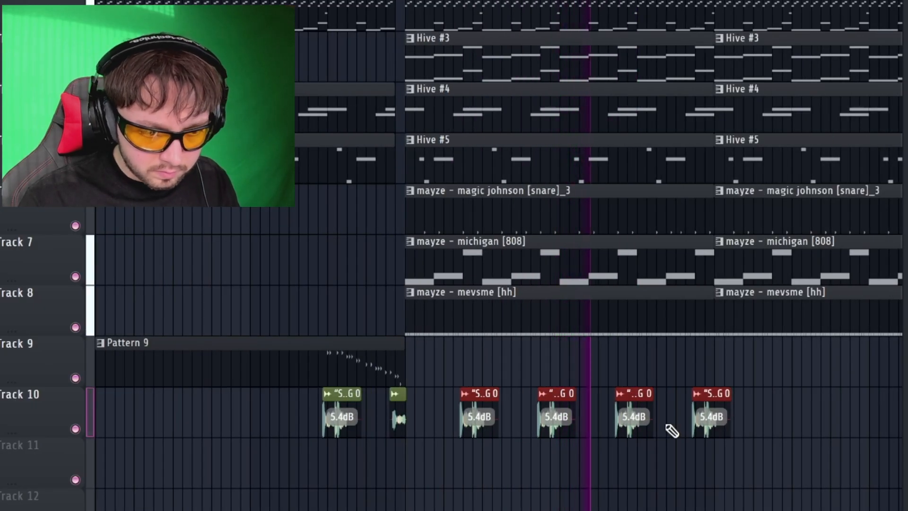
scroll(747, 426, up, 3)
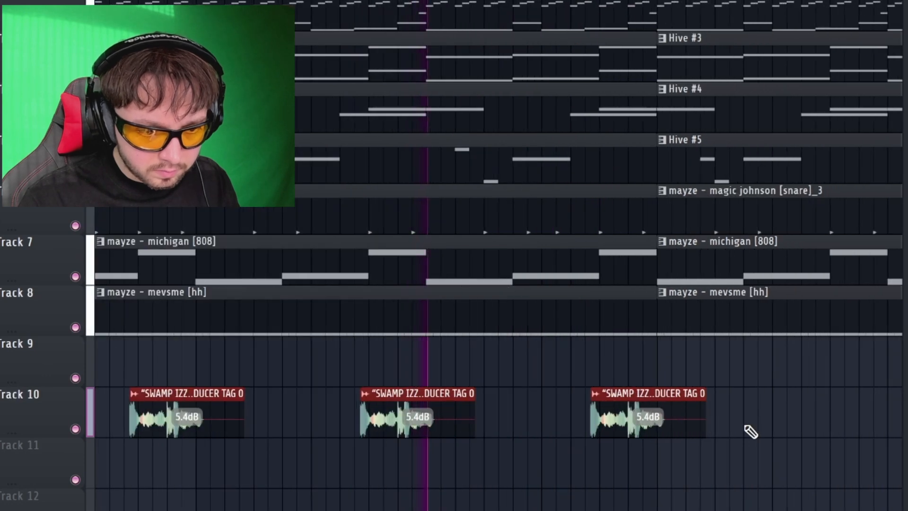
scroll(747, 427, down, 4)
drag(560, 397, 783, 402)
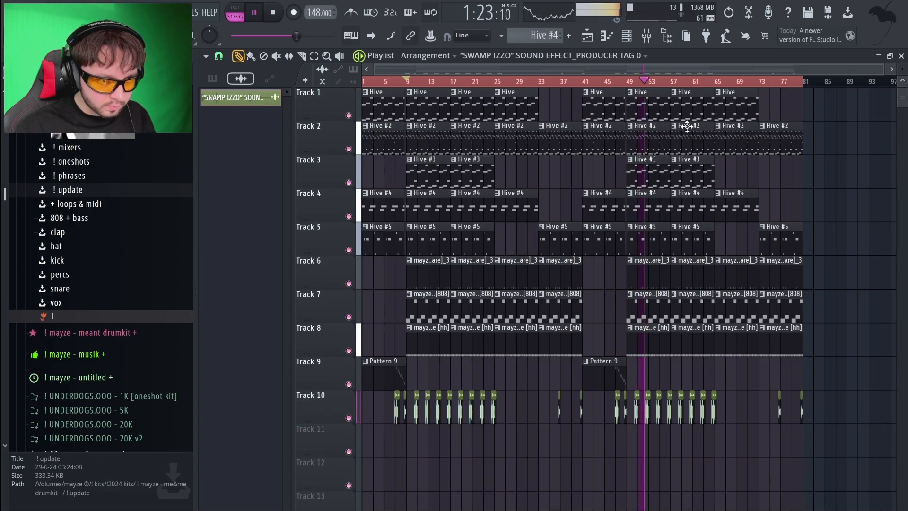
- Route the 808, hi-hat and SWAMP IZZO tag channels to mixer tracks 11, 12 and 13
click(629, 36)
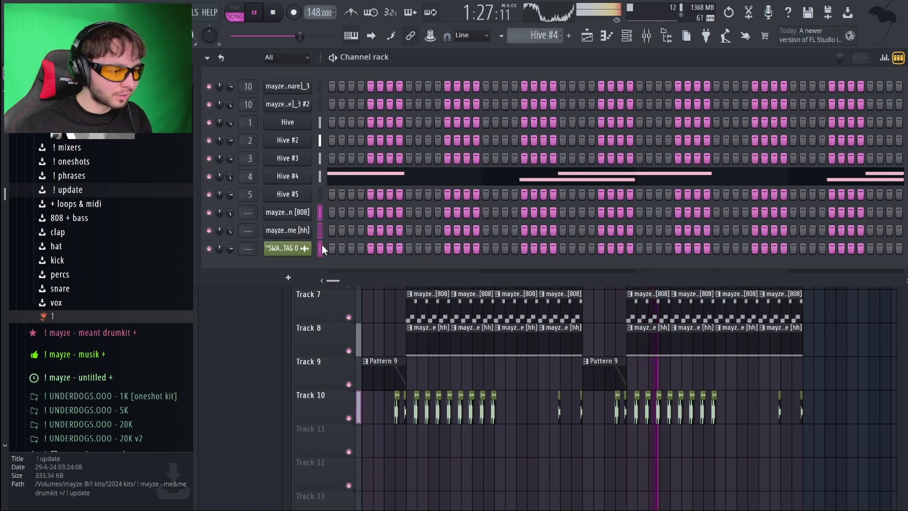
click(644, 36)
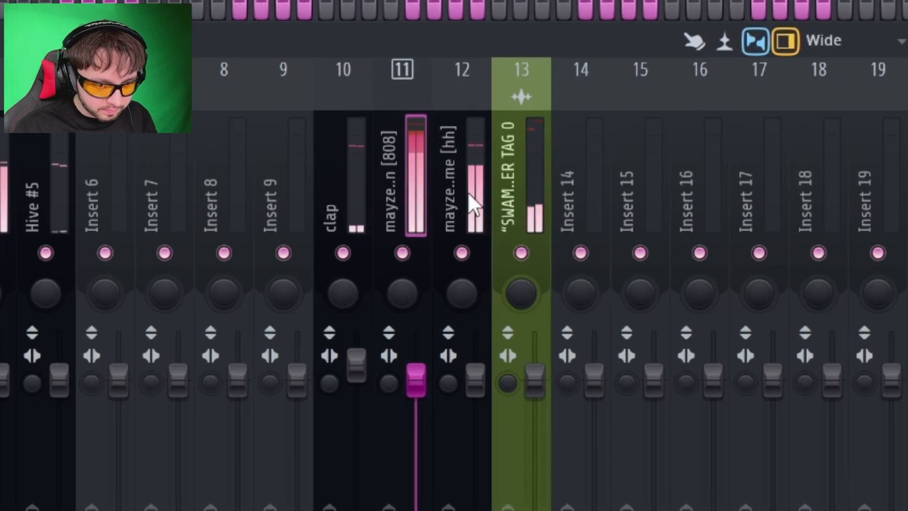
- Raise the levels of the clap and michigan 808 mixer tracks slightly
drag(357, 365, 356, 358)
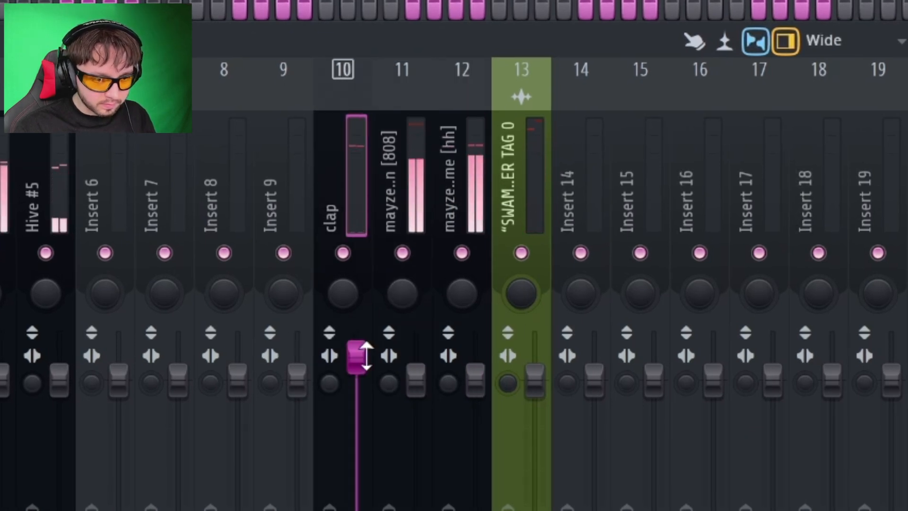
click(412, 176)
drag(419, 370, 419, 358)
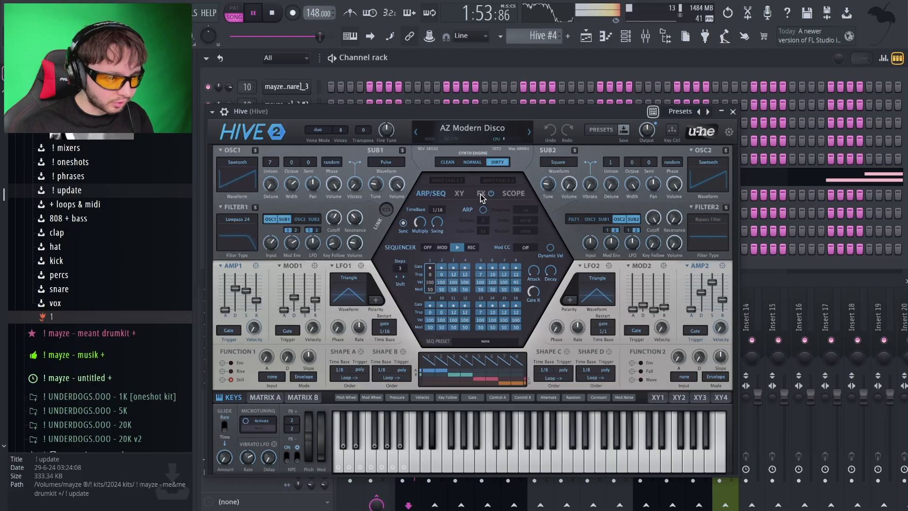
- Show the effects section of the AZ Modern Disco patch in the first Hive synth
click(480, 195)
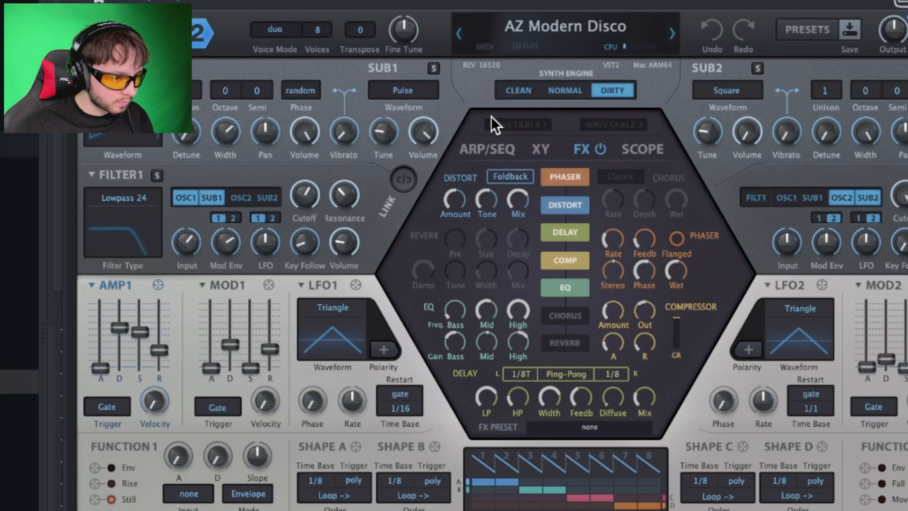
drag(491, 116, 502, 178)
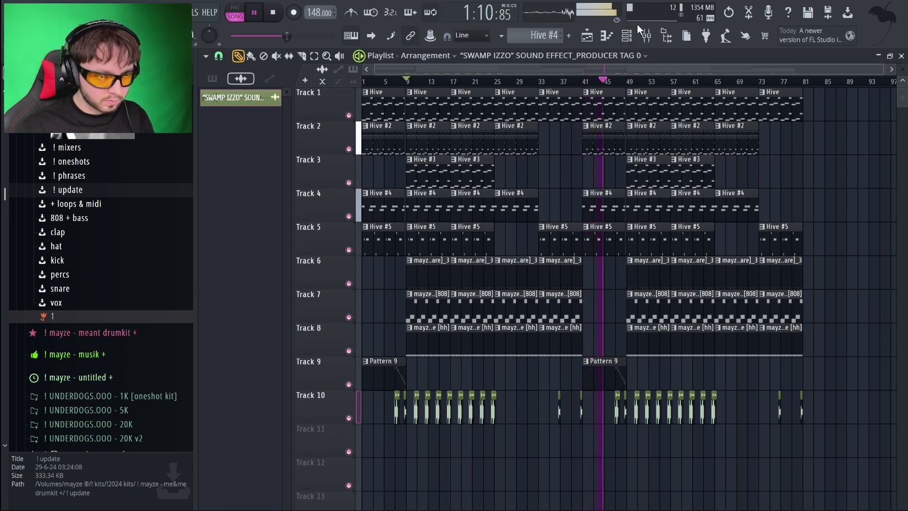
- Check the hi-hat track's level in the mixer and save the project
click(648, 36)
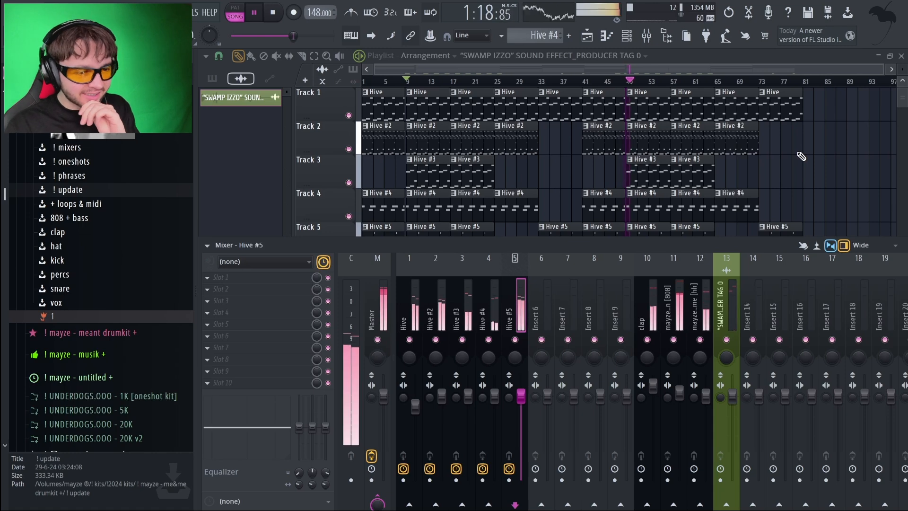
click(700, 300)
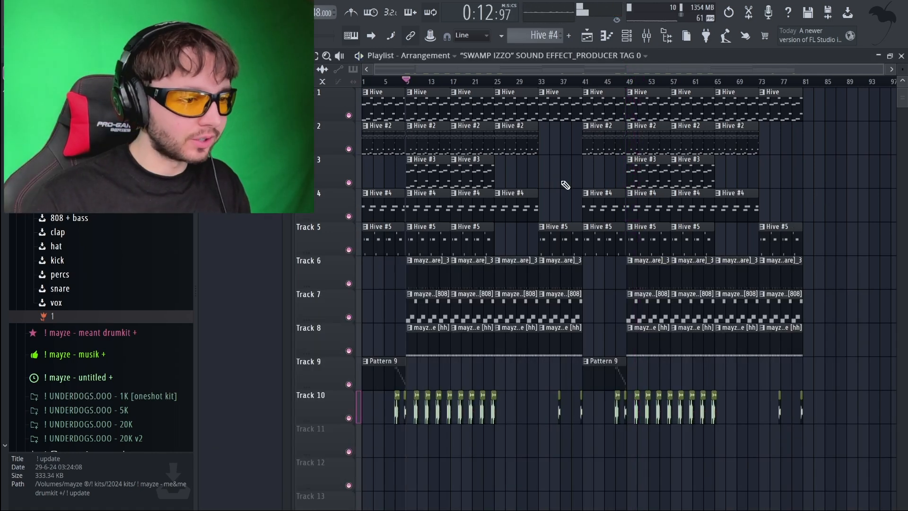
key(super+s)
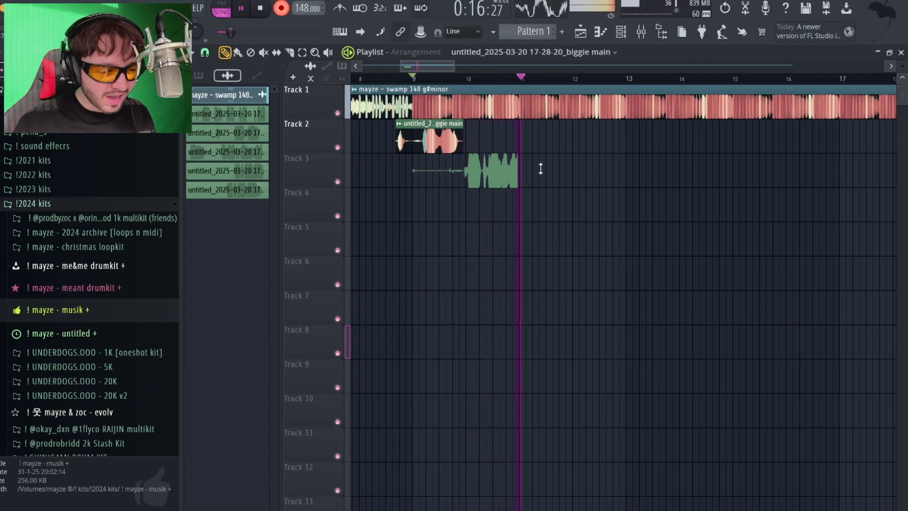
- Stop the vocal recording, delete the take on track 3 and restart from bar 9 for another take
key(space)
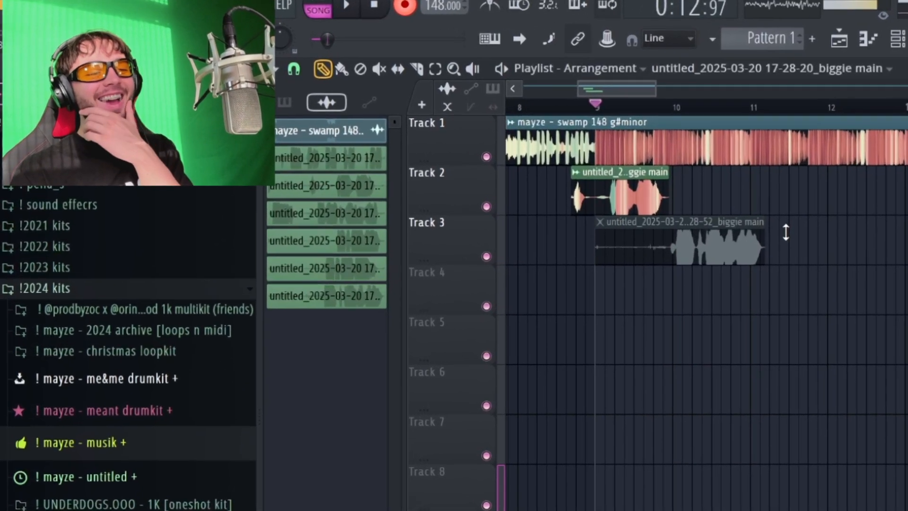
right_click(627, 208)
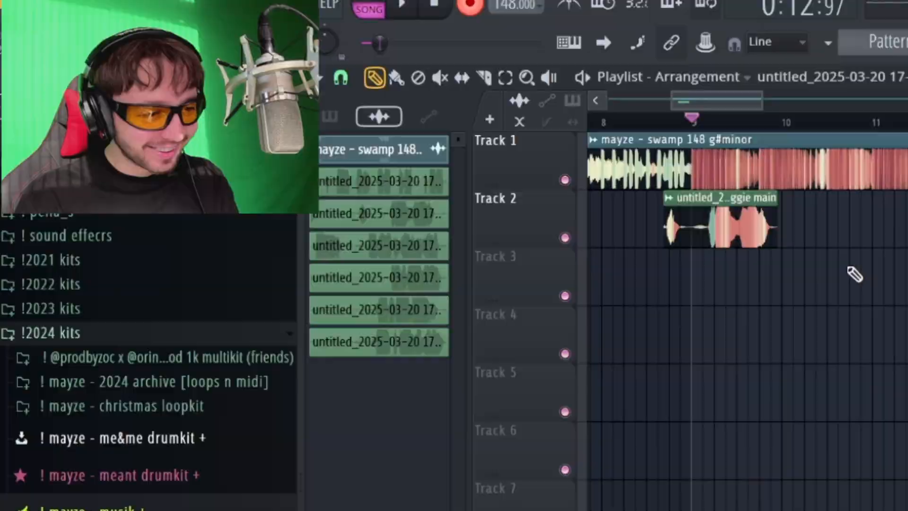
key(space)
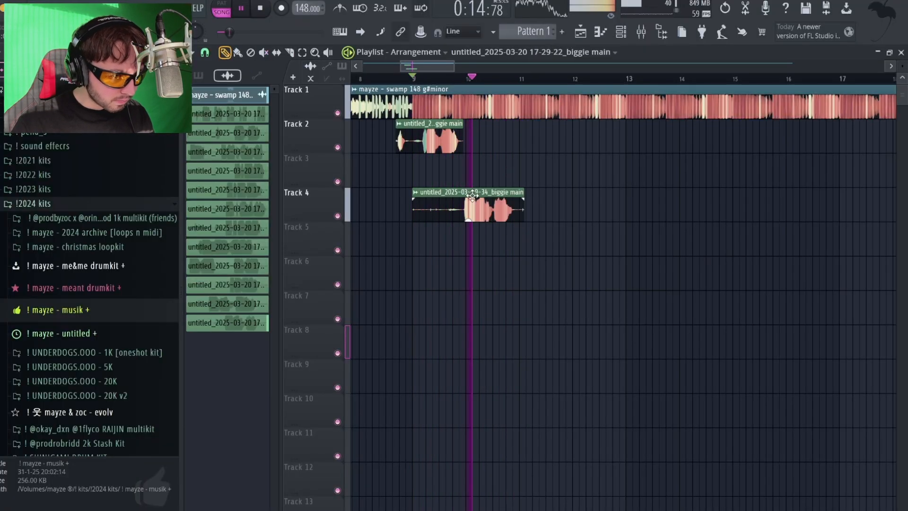
- Record a vocal take on track 5 from bar 9 and a further take on track 6 from about bar 24
scroll(471, 202, up, 3)
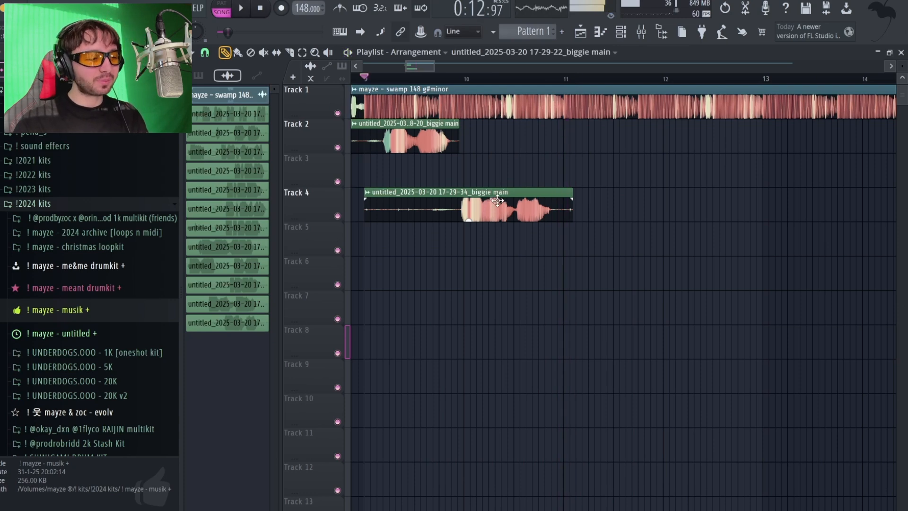
key(space)
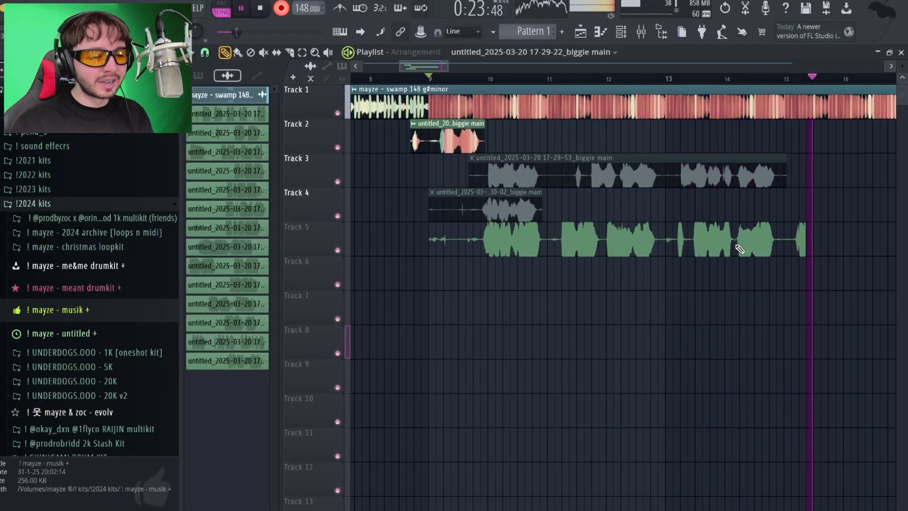
scroll(757, 241, down, 3)
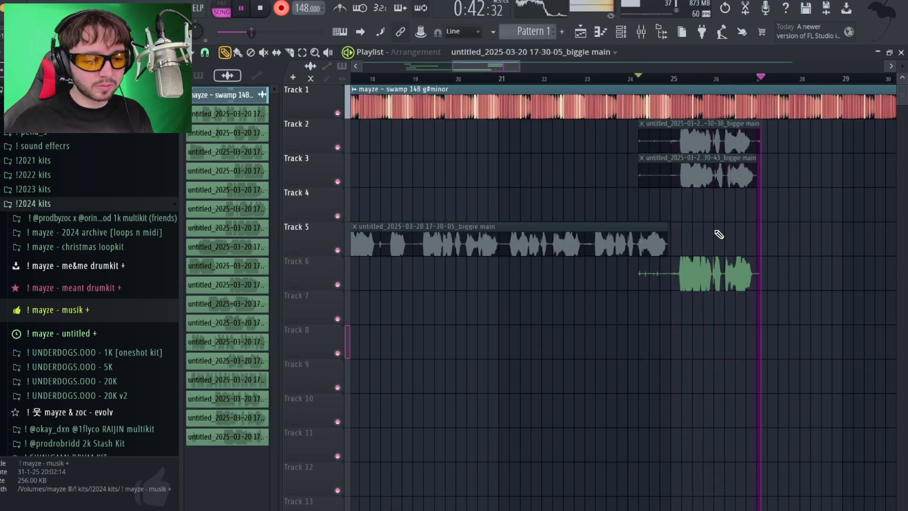
key(space)
click(721, 278)
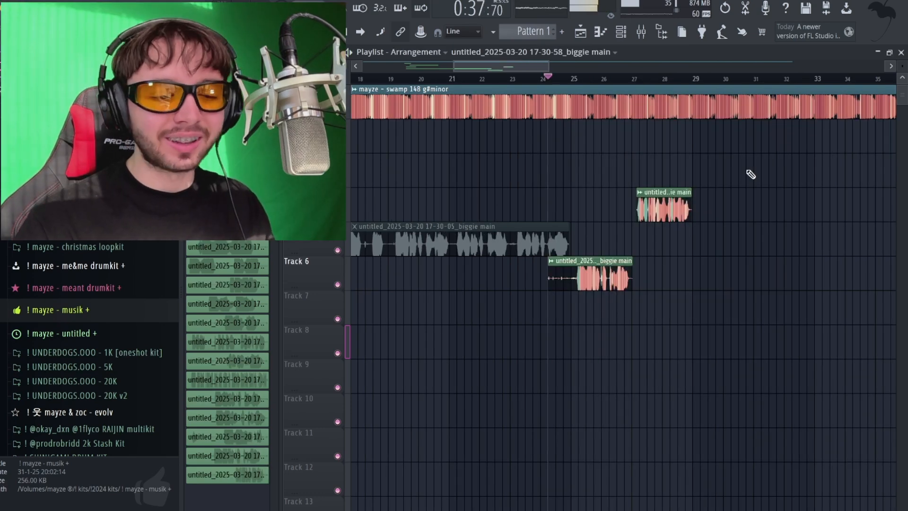
- Move the vocal take on track 6 up to track 4, in line with the clip at bar 27
ctrl+click(609, 270)
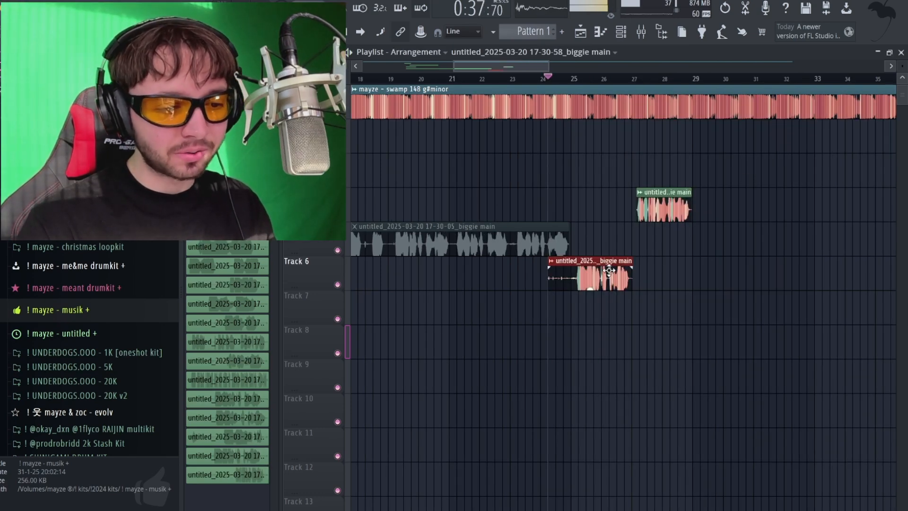
key(shift+Up)
key(shift+Up)
ctrl+click(675, 283)
scroll(688, 274, down, 2)
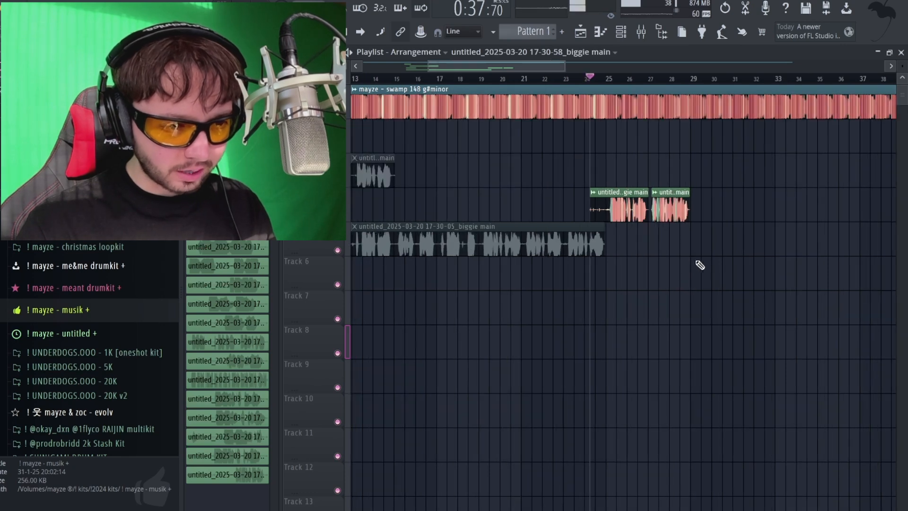
- Start playback just before bar 27 and record vocal takes on track 2 from about bars 29 and 31, stopping near bar 35
click(649, 81)
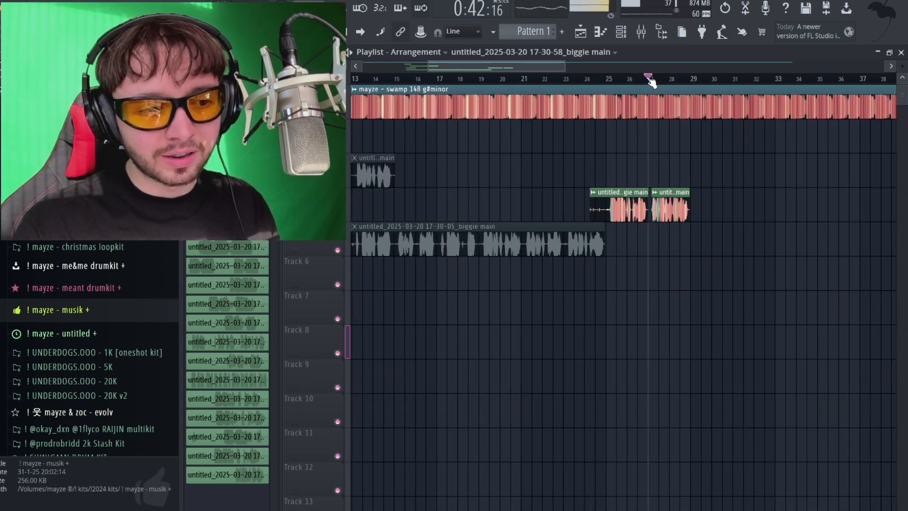
key(space)
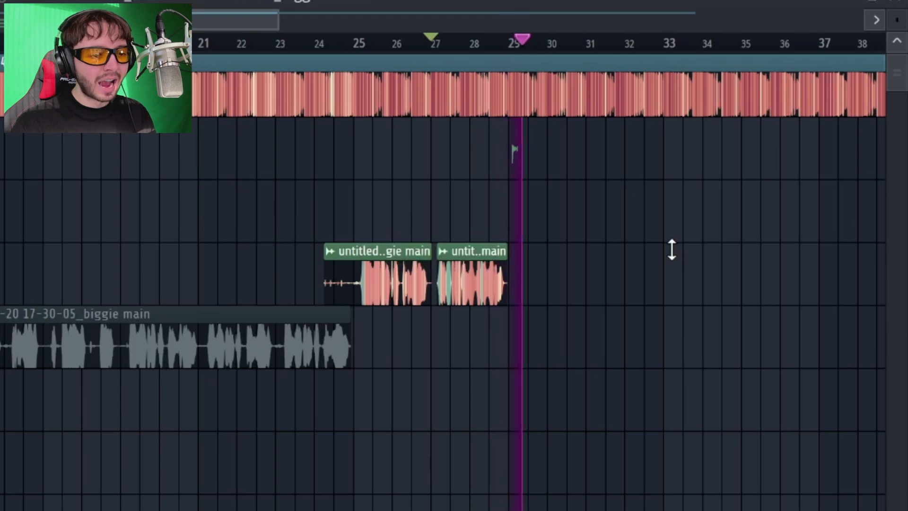
scroll(630, 208, up, 5)
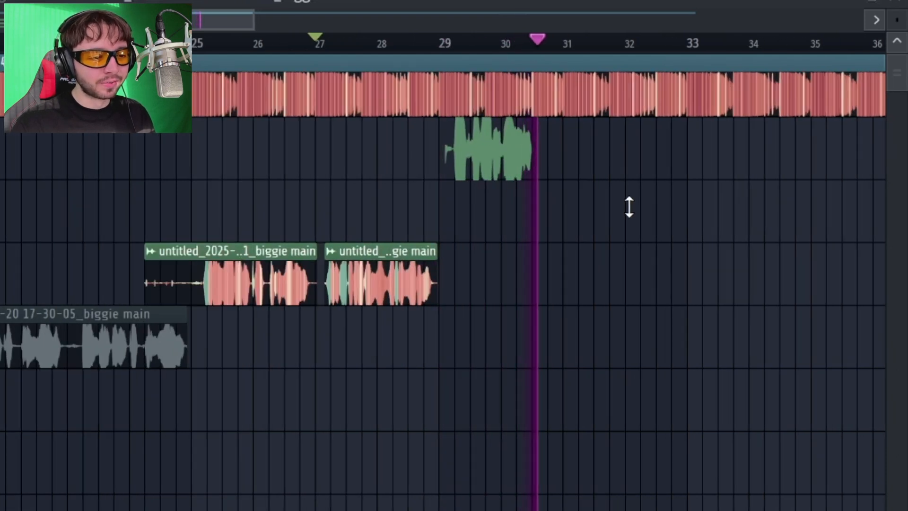
key(space)
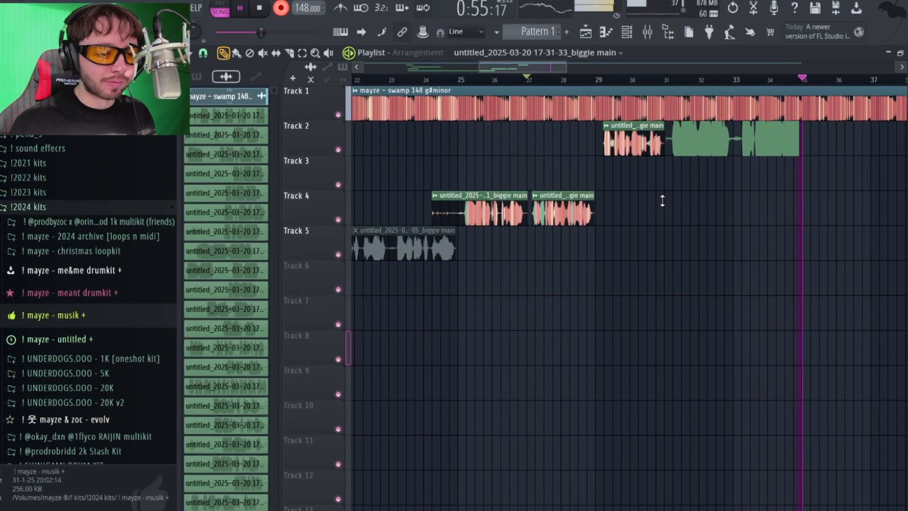
key(space)
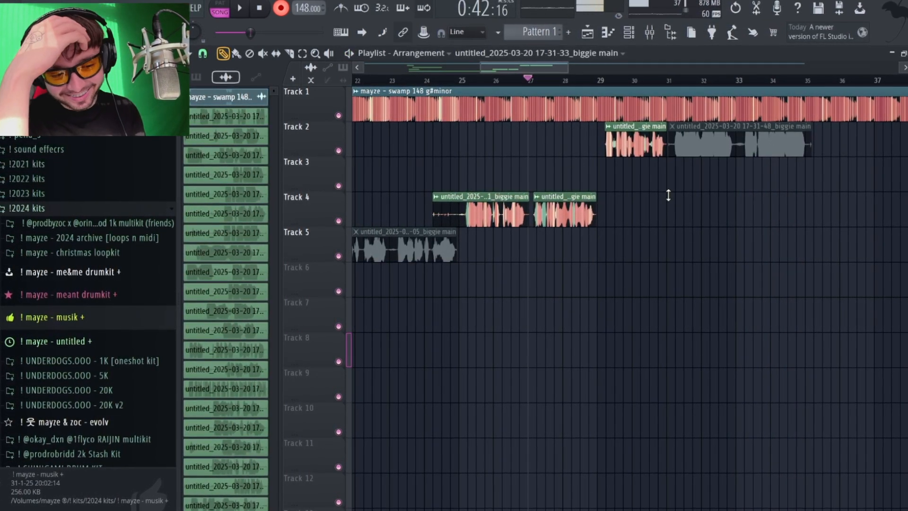